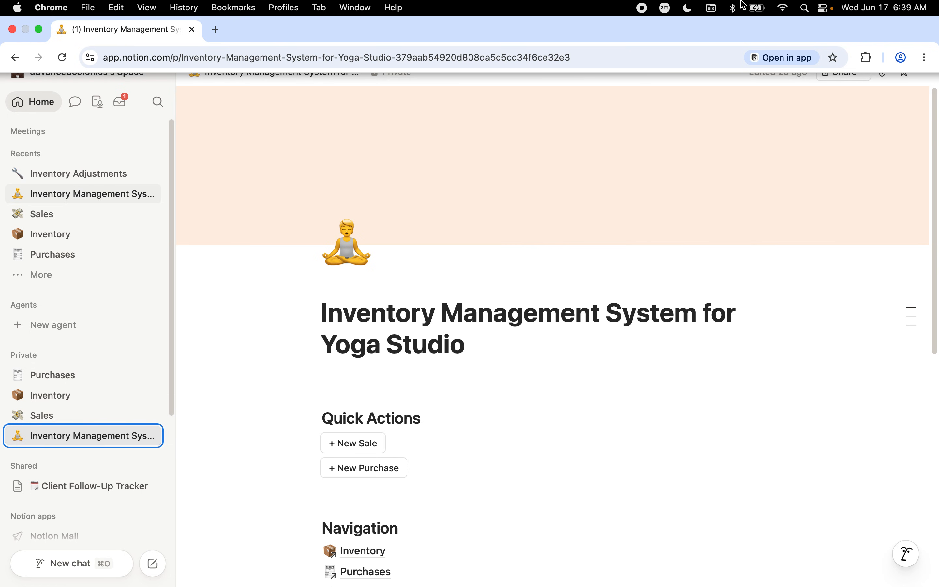
Examine the yoga studio dashboard's Quick Actions, Navigation links and Inventory Alerts table.
{"action": "scroll", "coordinate": [931, 163], "scroll_direction": "down", "scroll_amount": 5}
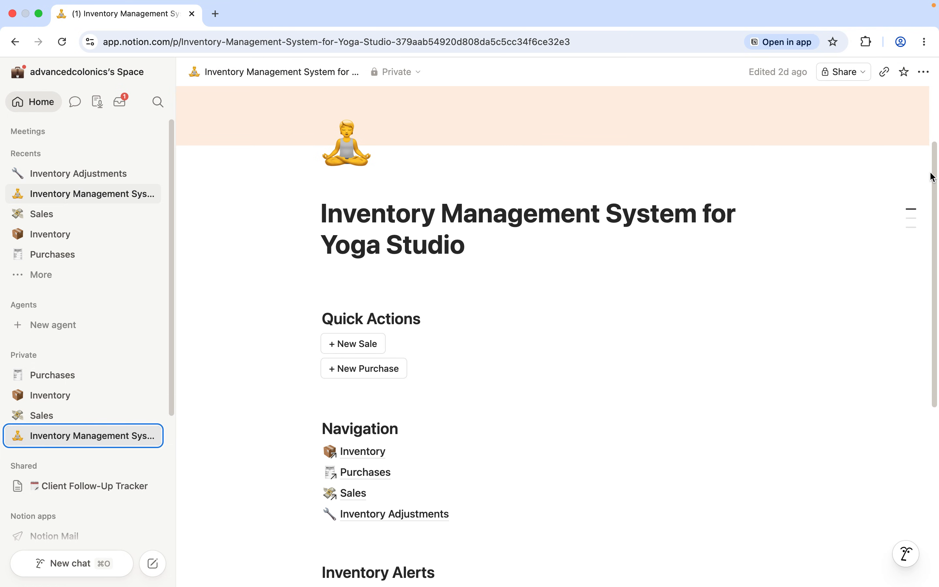
{"action": "scroll", "coordinate": [927, 155], "scroll_direction": "up", "scroll_amount": 4}
{"action": "scroll", "coordinate": [926, 151], "scroll_direction": "down", "scroll_amount": 2}
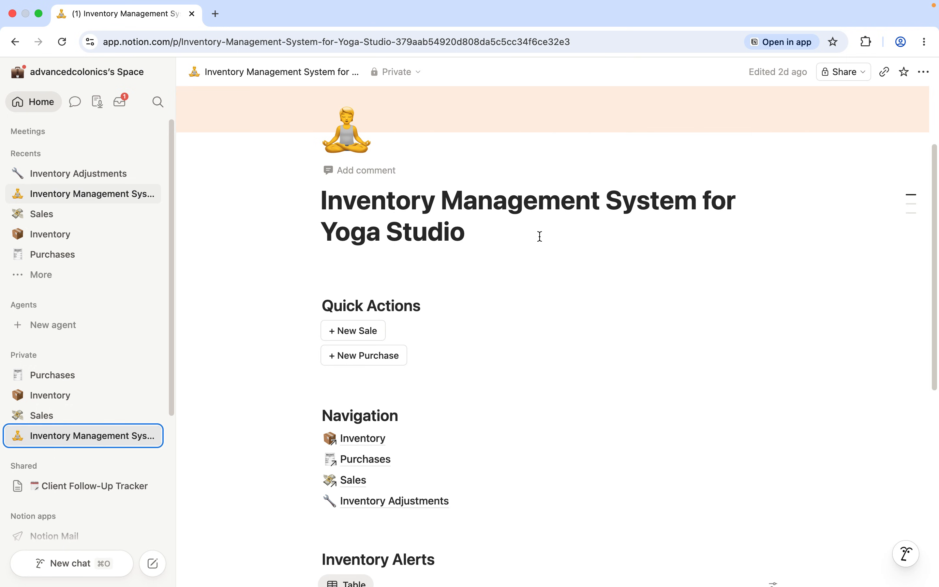
{"action": "scroll", "coordinate": [926, 93], "scroll_direction": "up", "scroll_amount": 3}
{"action": "scroll", "coordinate": [918, 191], "scroll_direction": "down", "scroll_amount": 3}
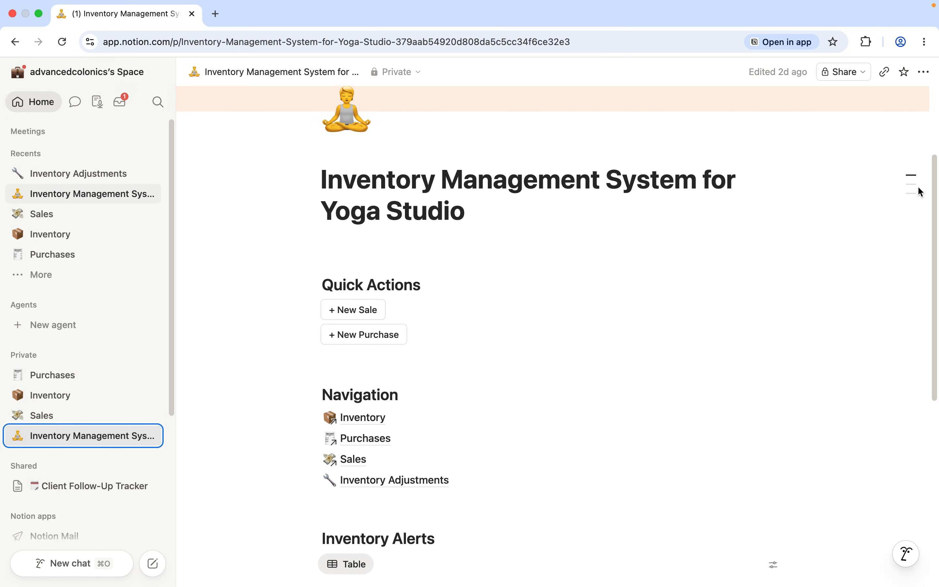
{"action": "scroll", "coordinate": [918, 210], "scroll_direction": "down", "scroll_amount": 2}
{"action": "scroll", "coordinate": [918, 220], "scroll_direction": "down", "scroll_amount": 3}
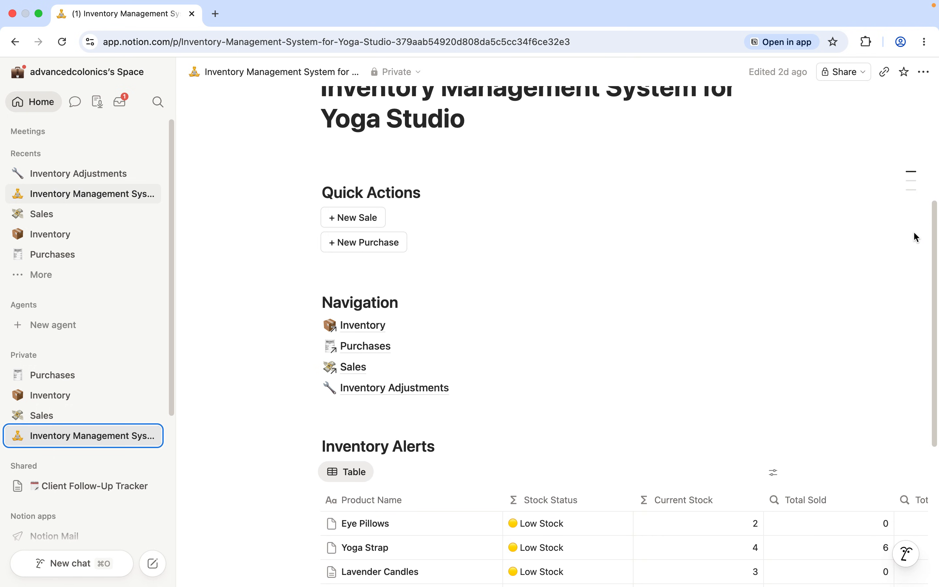
{"action": "scroll", "coordinate": [911, 274], "scroll_direction": "down", "scroll_amount": 1}
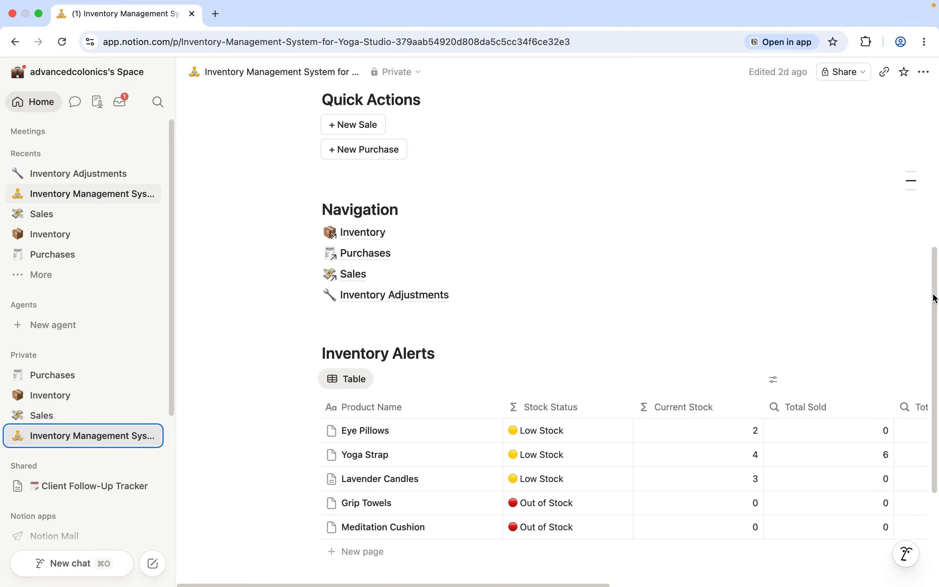
{"action": "left_click_drag", "start_coordinate": [933, 310], "coordinate": [933, 356]}
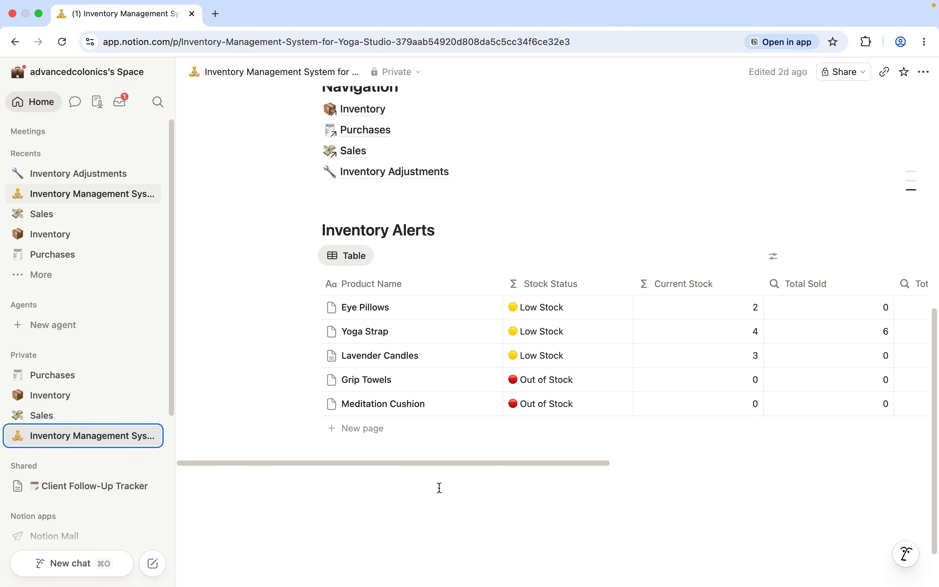
{"action": "mouse_move", "coordinate": [433, 464]}
{"action": "left_mouse_down"}
{"action": "mouse_move", "coordinate": [509, 461]}
{"action": "mouse_move", "coordinate": [439, 448]}
{"action": "left_mouse_up"}
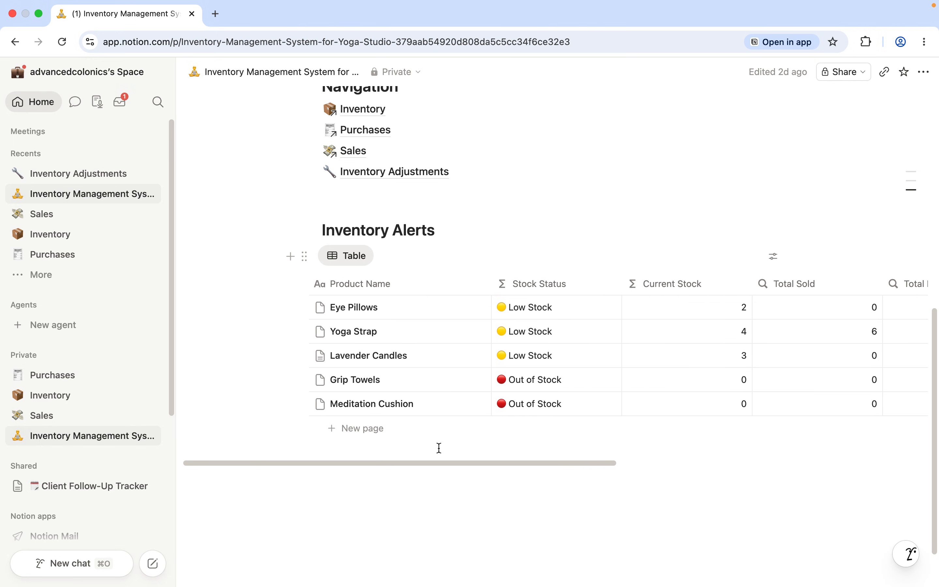
{"action": "left_click_drag", "start_coordinate": [932, 314], "coordinate": [901, 313]}
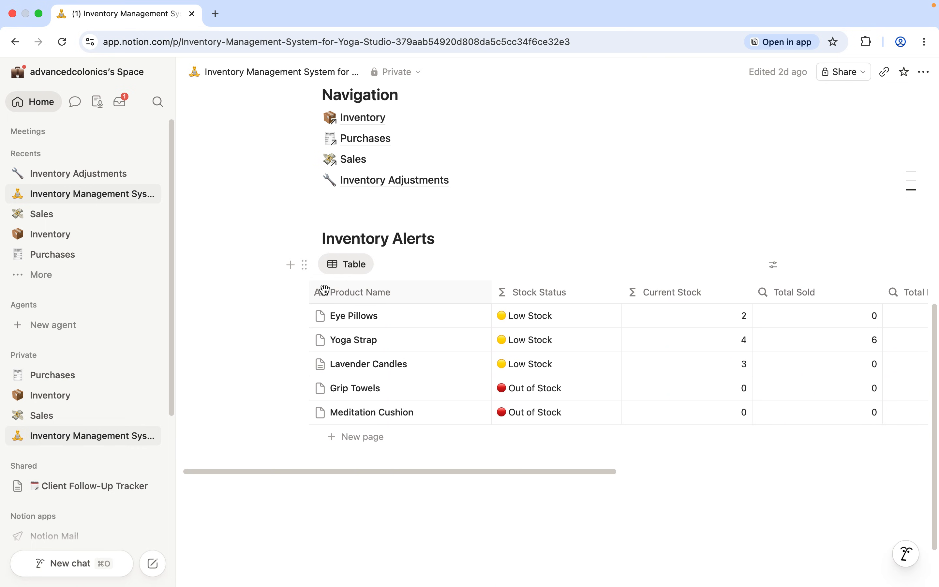
{"action": "mouse_move", "coordinate": [457, 470]}
{"action": "left_mouse_down"}
{"action": "mouse_move", "coordinate": [496, 466]}
{"action": "mouse_move", "coordinate": [455, 466]}
{"action": "left_mouse_up"}
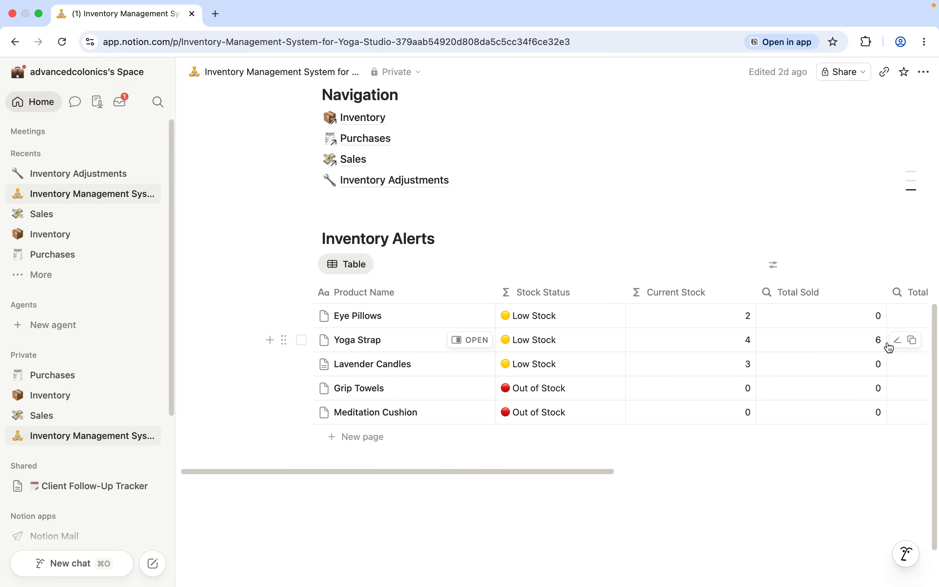
{"action": "left_click_drag", "start_coordinate": [932, 340], "coordinate": [934, 334]}
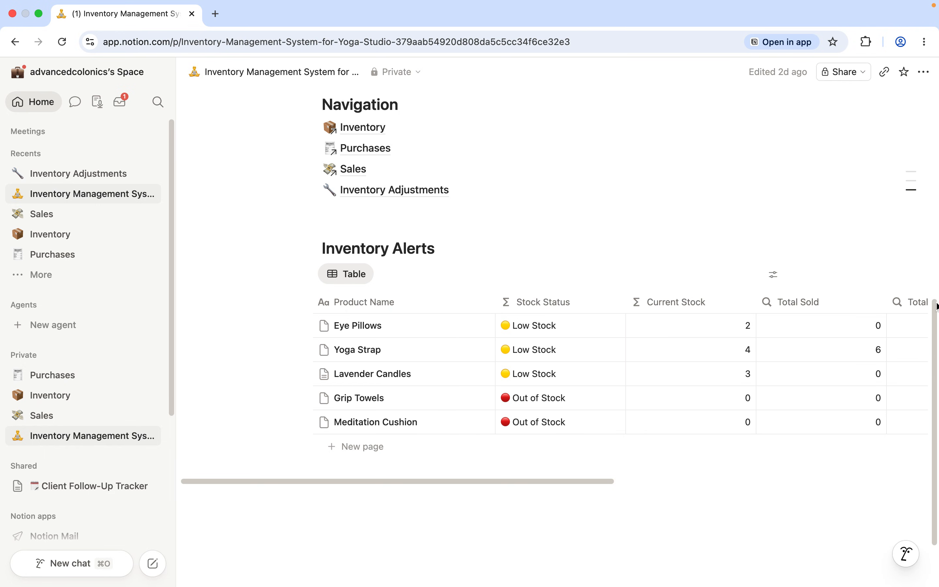
{"action": "left_click_drag", "start_coordinate": [934, 315], "coordinate": [932, 293]}
Open the Inventory database from the dashboard's Navigation section and review its stock, status, reorder level and sales columns.
{"action": "mouse_move", "coordinate": [481, 161]}
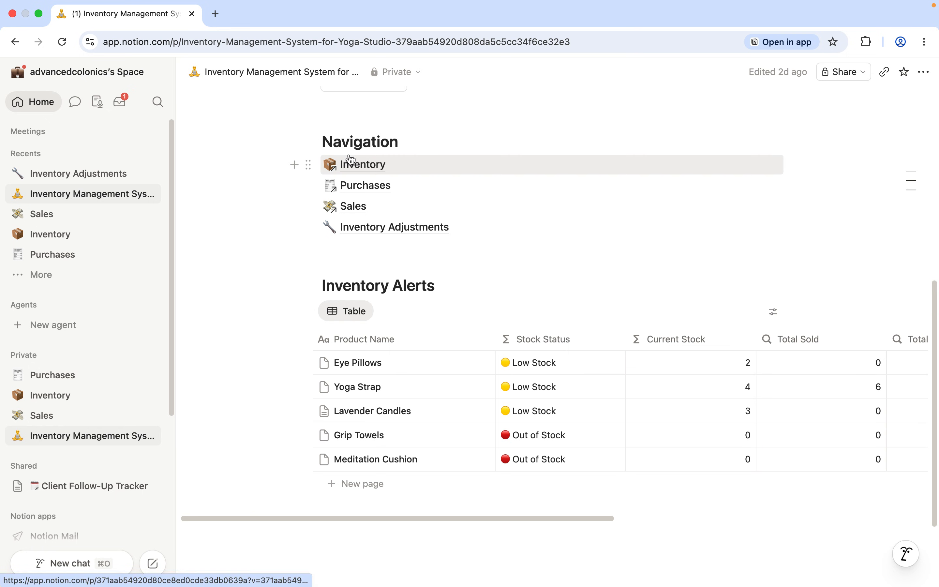
{"action": "left_click", "coordinate": [361, 165]}
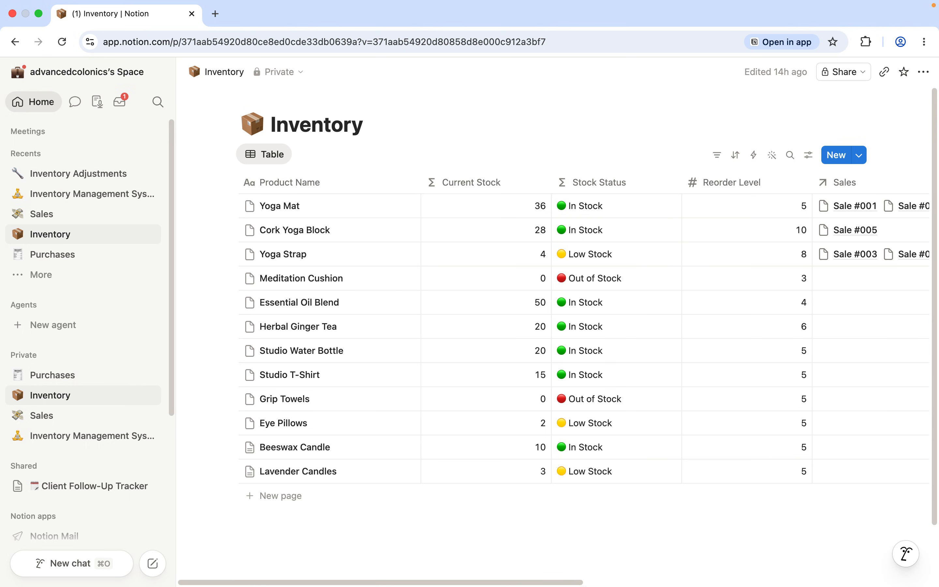
{"action": "left_click_drag", "start_coordinate": [565, 583], "coordinate": [579, 582]}
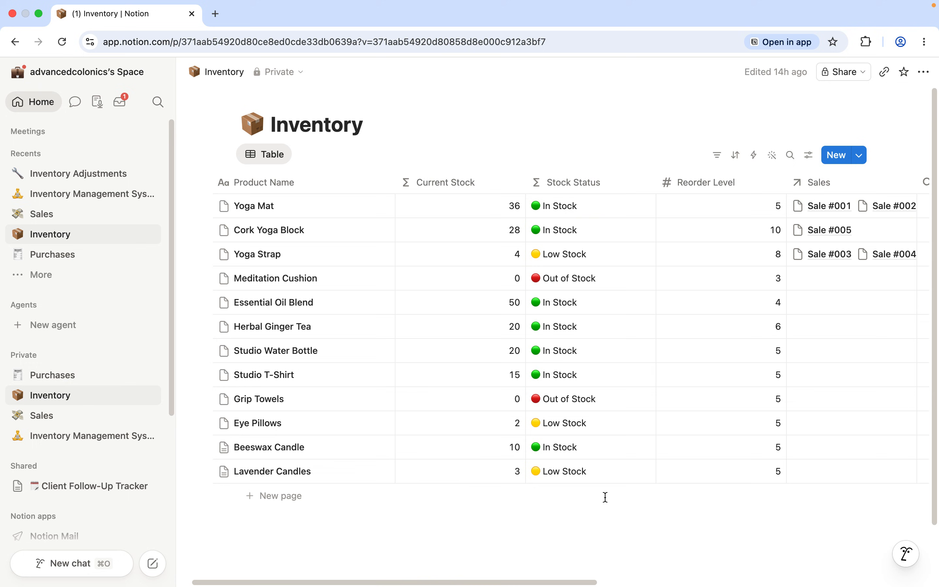
{"action": "left_click_drag", "start_coordinate": [568, 582], "coordinate": [576, 583]}
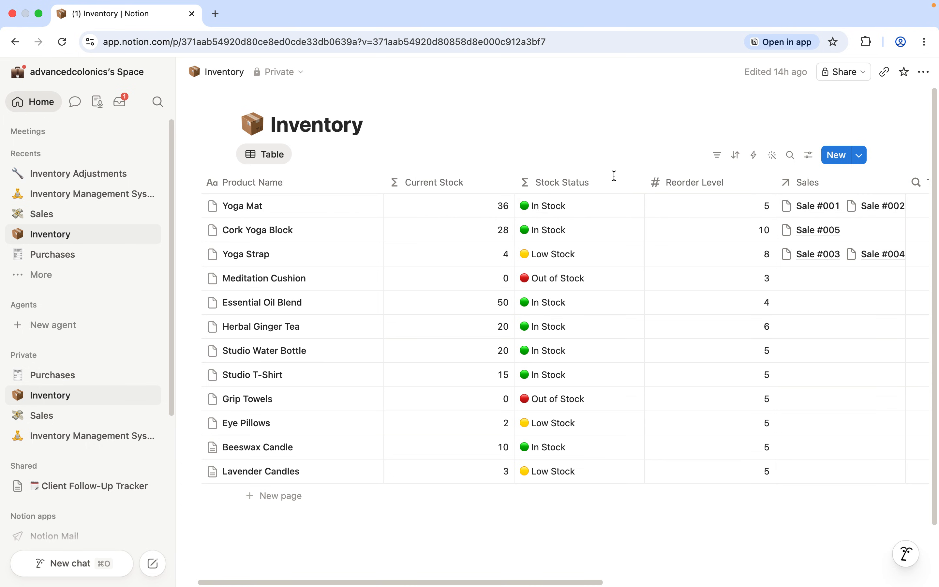
{"action": "mouse_move", "coordinate": [572, 586]}
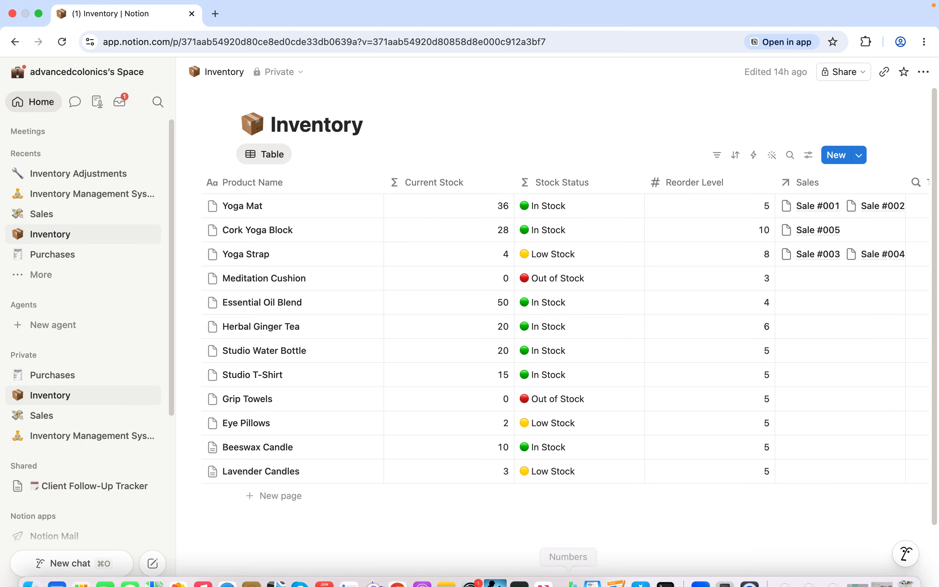
{"action": "mouse_move", "coordinate": [572, 584]}
{"action": "left_mouse_down"}
{"action": "mouse_move", "coordinate": [583, 549]}
{"action": "mouse_move", "coordinate": [577, 585]}
{"action": "left_mouse_up"}
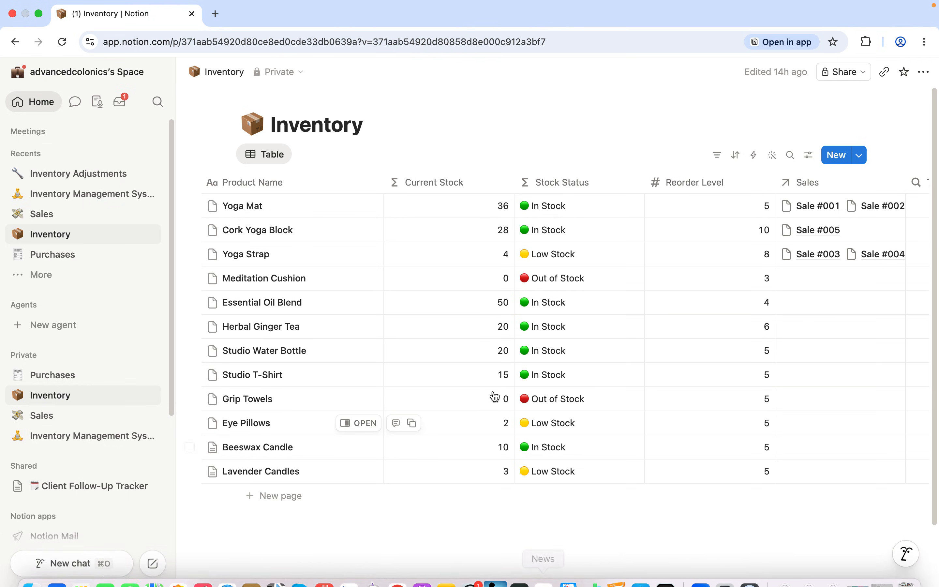
Return to the Inventory Management System dashboard, create a new purchase with its quick action and open the created page.
{"action": "left_click", "coordinate": [53, 435]}
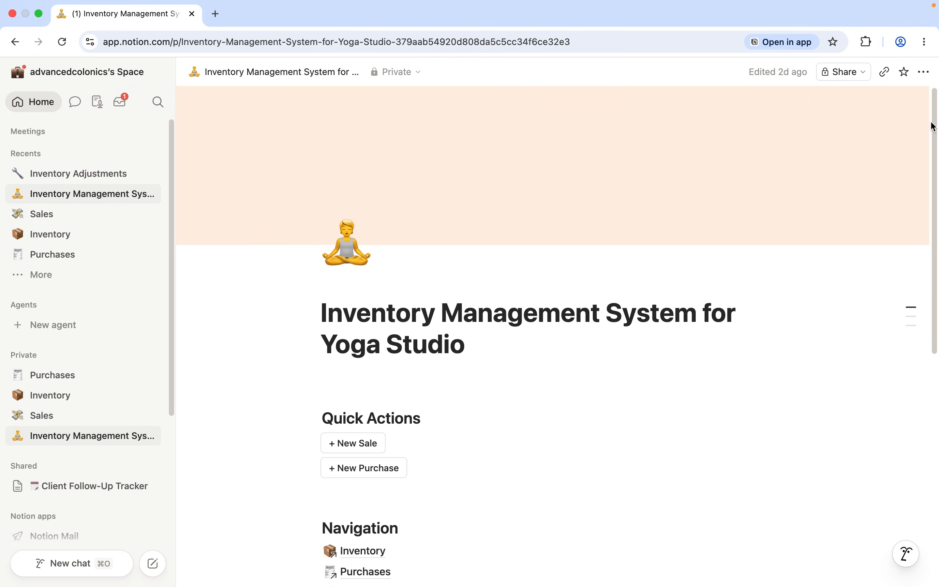
{"action": "left_click_drag", "start_coordinate": [934, 126], "coordinate": [928, 348]}
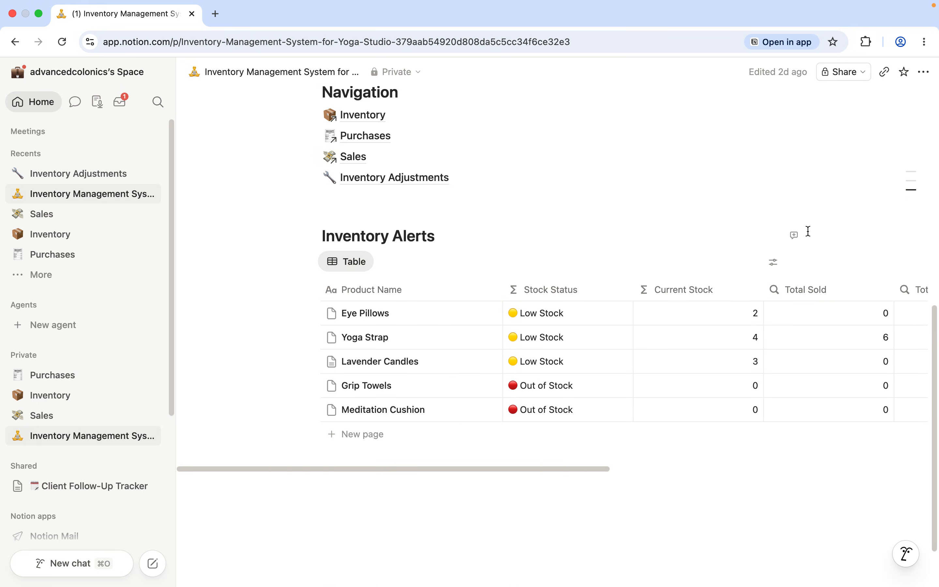
{"action": "left_click_drag", "start_coordinate": [934, 317], "coordinate": [925, 247]}
{"action": "scroll", "coordinate": [925, 247], "scroll_direction": "down", "scroll_amount": 1}
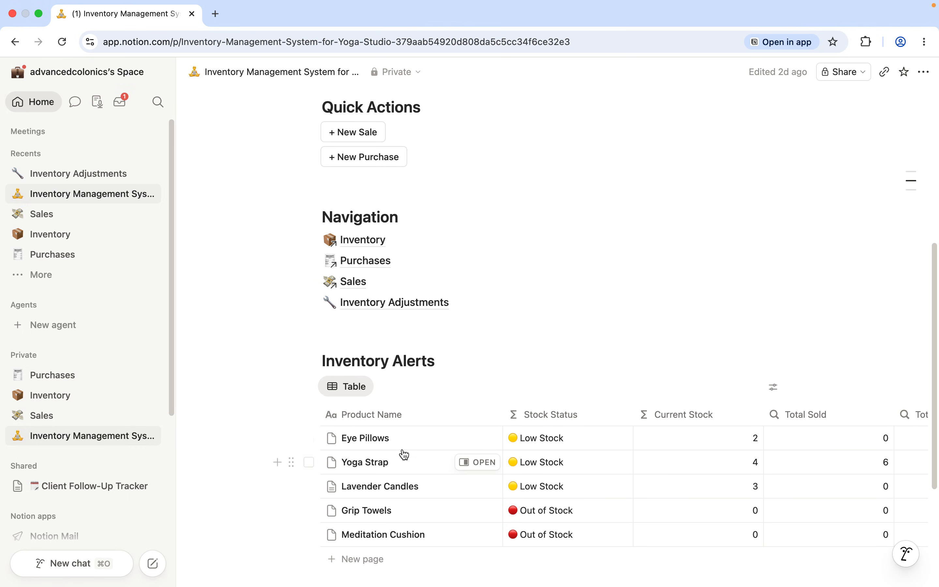
{"action": "left_click_drag", "start_coordinate": [935, 329], "coordinate": [928, 284]}
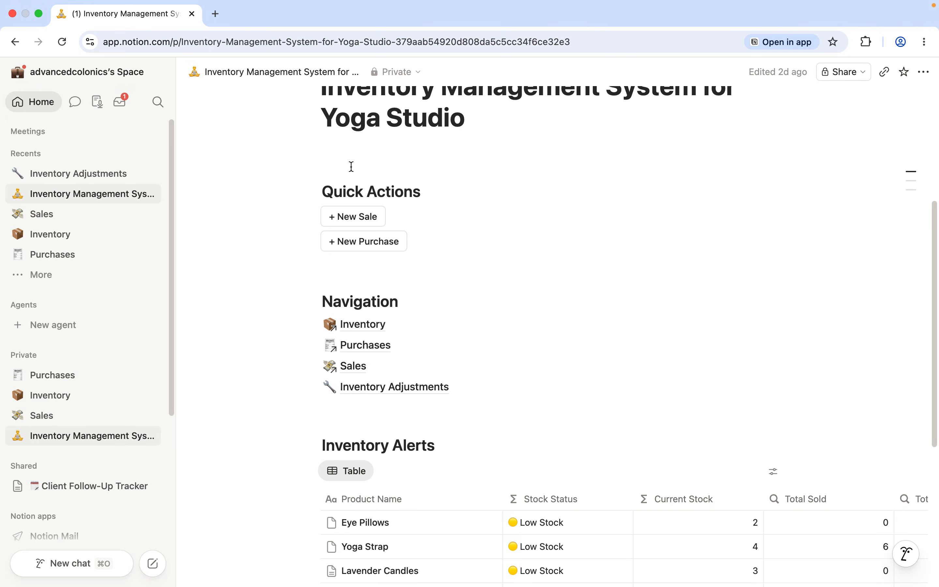
{"action": "left_click", "coordinate": [367, 247]}
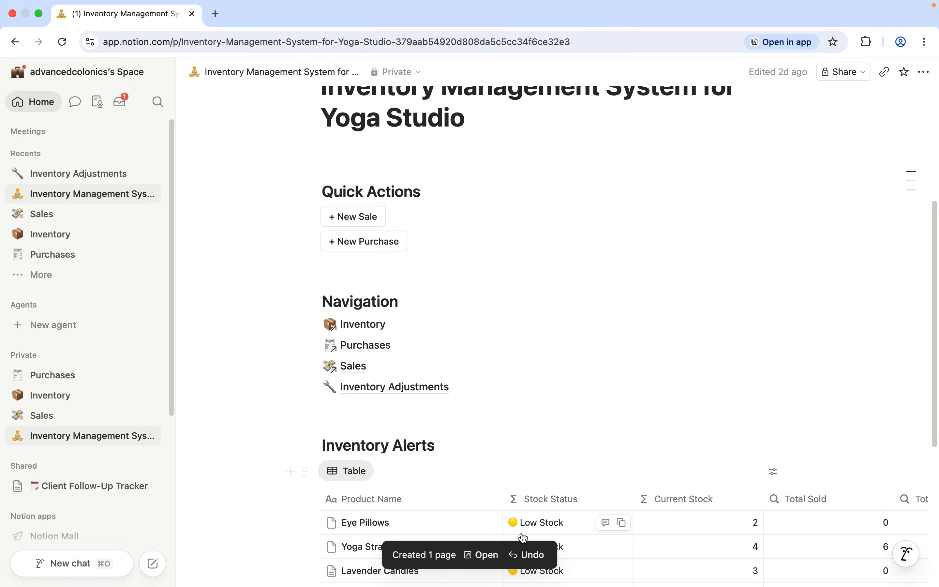
{"action": "left_click", "coordinate": [483, 554]}
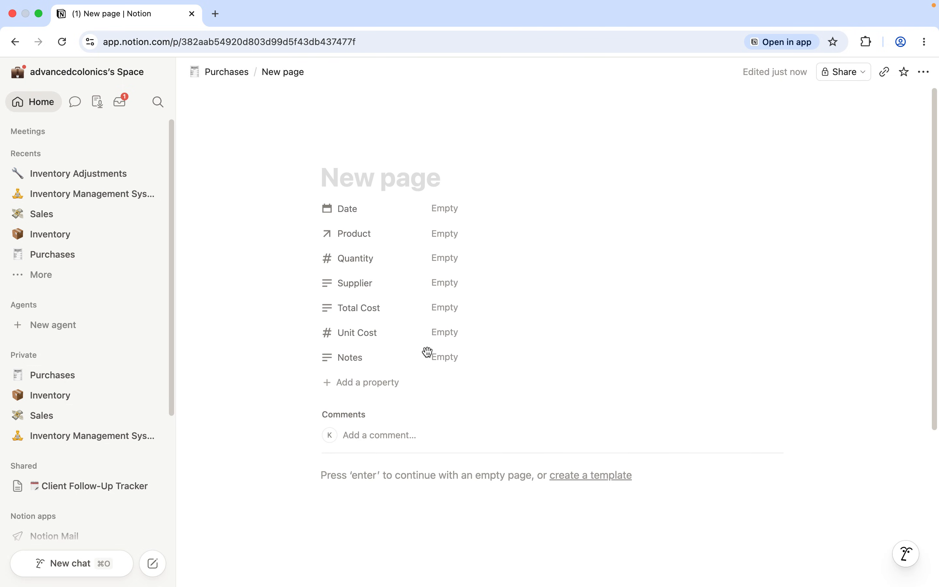
Title the new purchase page "Purchase #012" and set its Date to June 17, 2026.
{"action": "type", "text": "Purchase"}
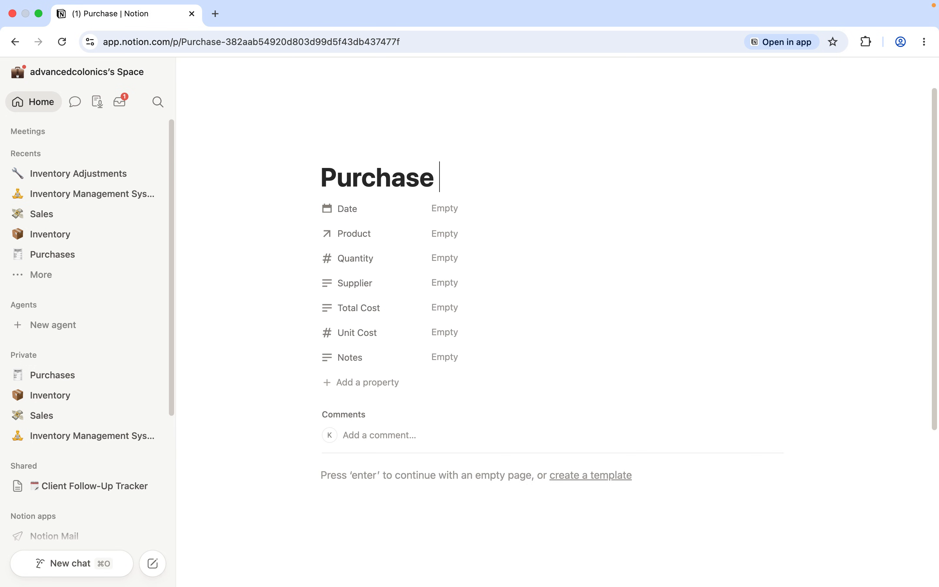
{"action": "type", "text": " #012"}
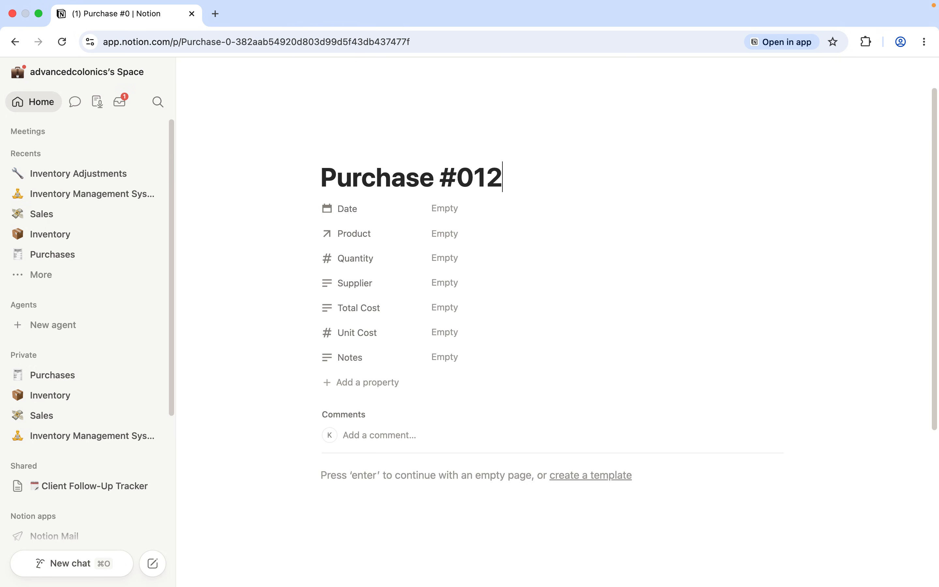
{"action": "left_click", "coordinate": [450, 207]}
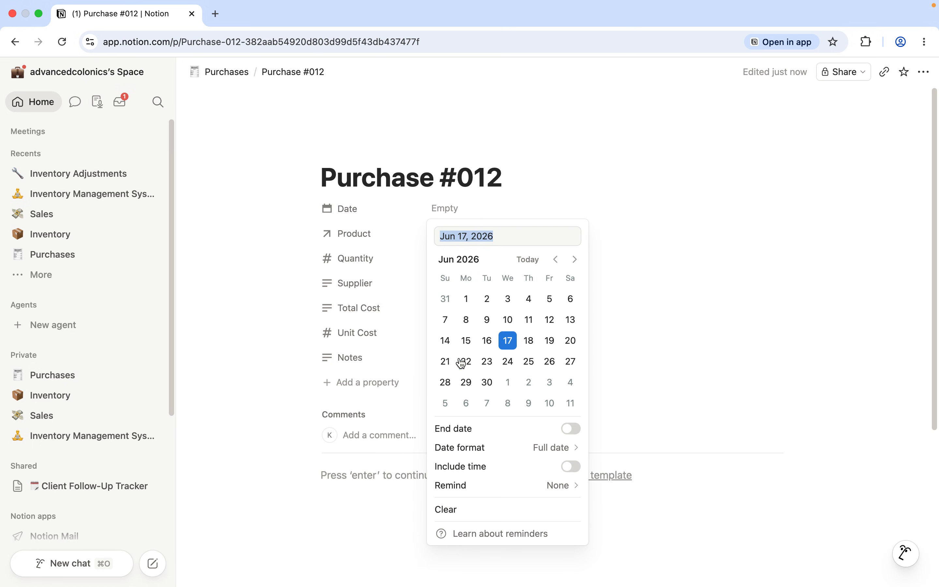
{"action": "left_click", "coordinate": [505, 340]}
Link the Eye Pillows inventory item as the purchase's Product.
{"action": "left_click", "coordinate": [423, 247]}
{"action": "left_click", "coordinate": [439, 240]}
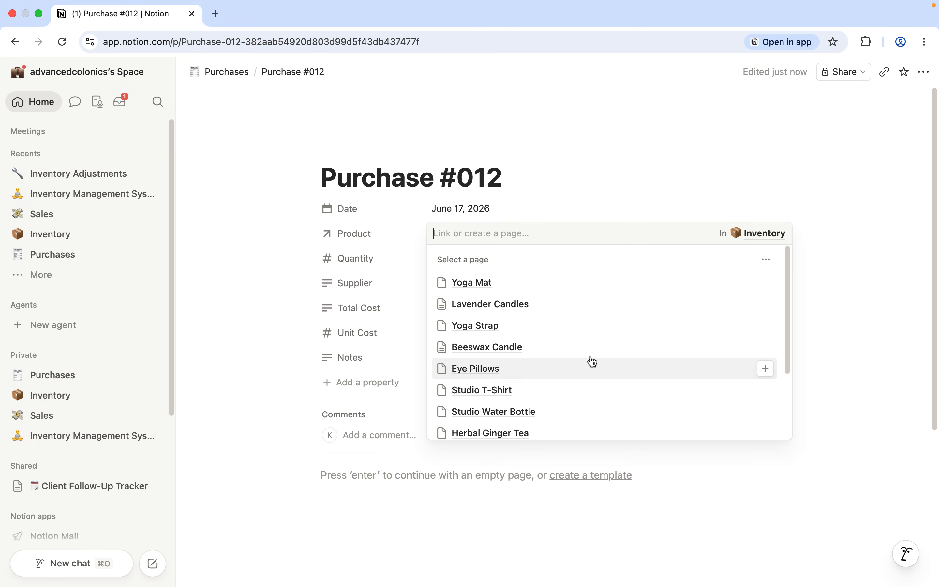
{"action": "scroll", "coordinate": [778, 340], "scroll_direction": "down", "scroll_amount": 4}
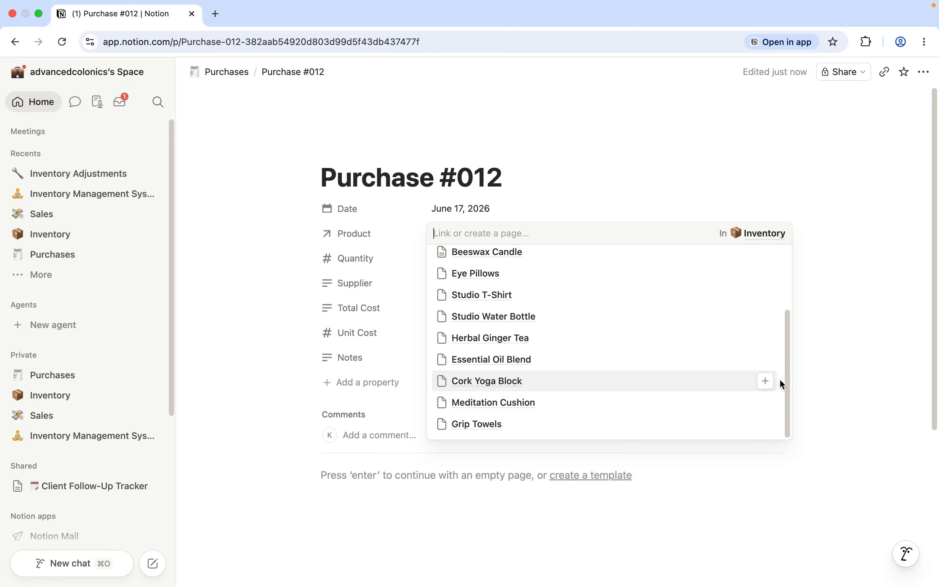
{"action": "left_click_drag", "start_coordinate": [787, 361], "coordinate": [773, 389]}
{"action": "left_click", "coordinate": [468, 274]}
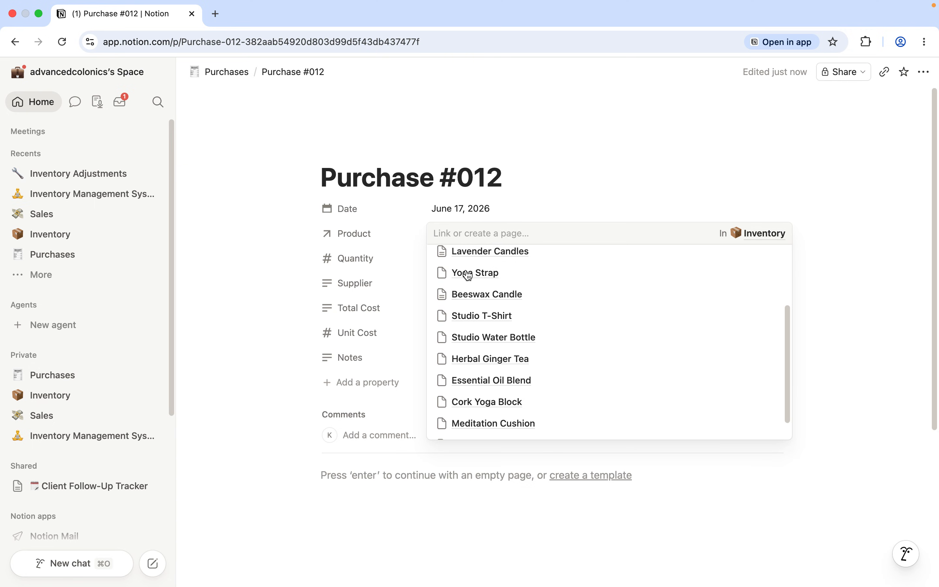
{"action": "left_click", "coordinate": [492, 138]}
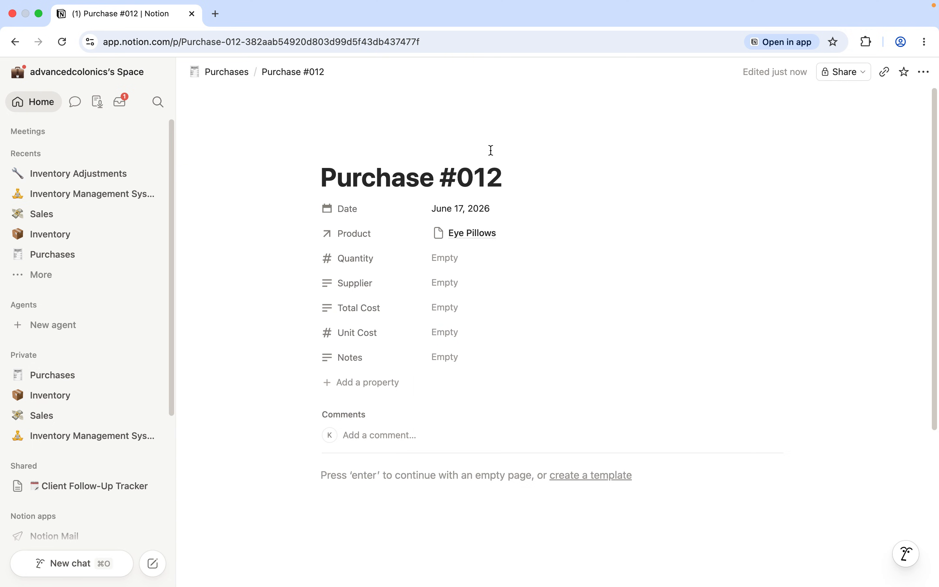
Set the purchase's Quantity to 15 and its Supplier to "Eye pillows inc".
{"action": "left_click", "coordinate": [453, 260]}
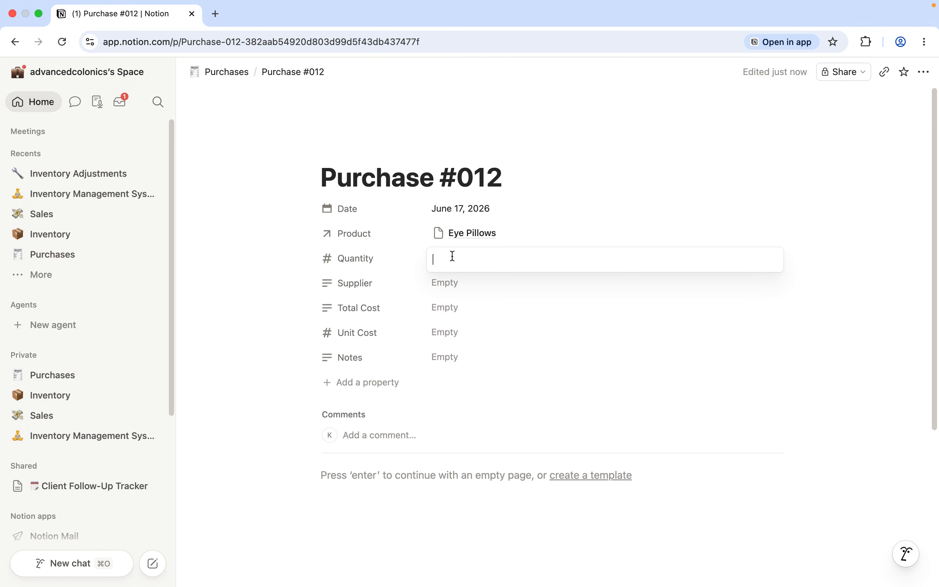
{"action": "type", "text": "15"}
{"action": "left_click", "coordinate": [450, 123]}
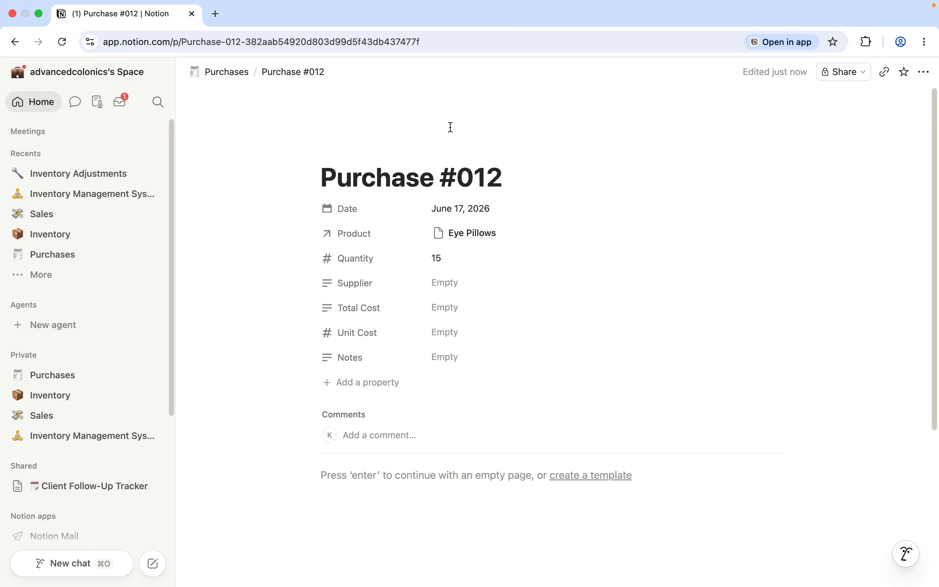
{"action": "left_click", "coordinate": [444, 286]}
{"action": "type", "text": "Eye pillows inc"}
{"action": "key", "text": "Return"}
Set the purchase's Total Cost to 500 and its Unit Cost to 5.
{"action": "left_click", "coordinate": [451, 307]}
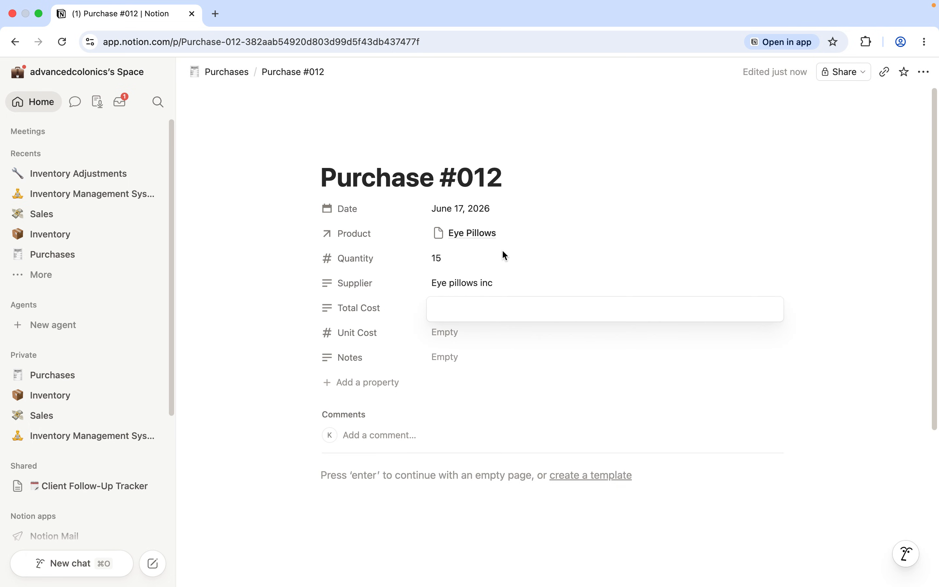
{"action": "type", "text": "500"}
{"action": "key", "text": "Return"}
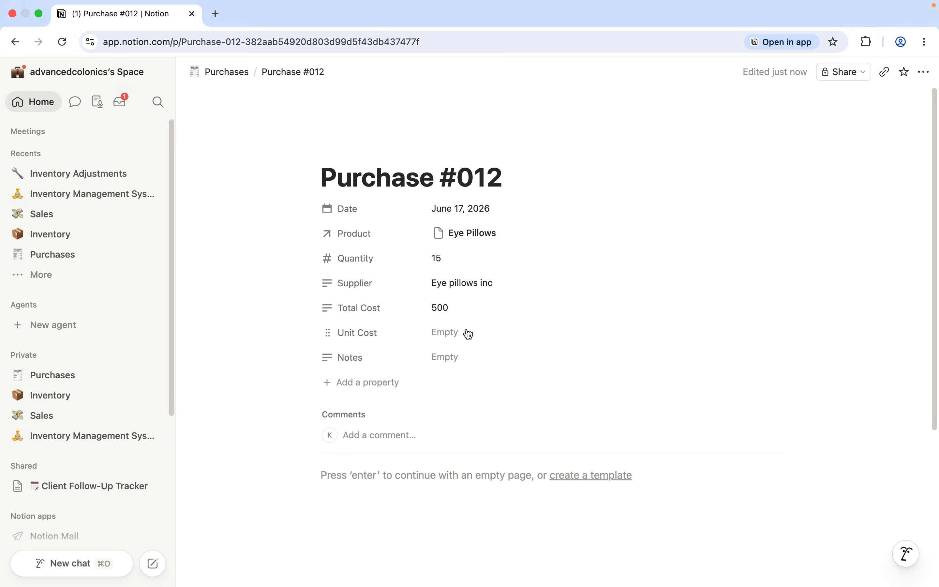
{"action": "left_click", "coordinate": [455, 334]}
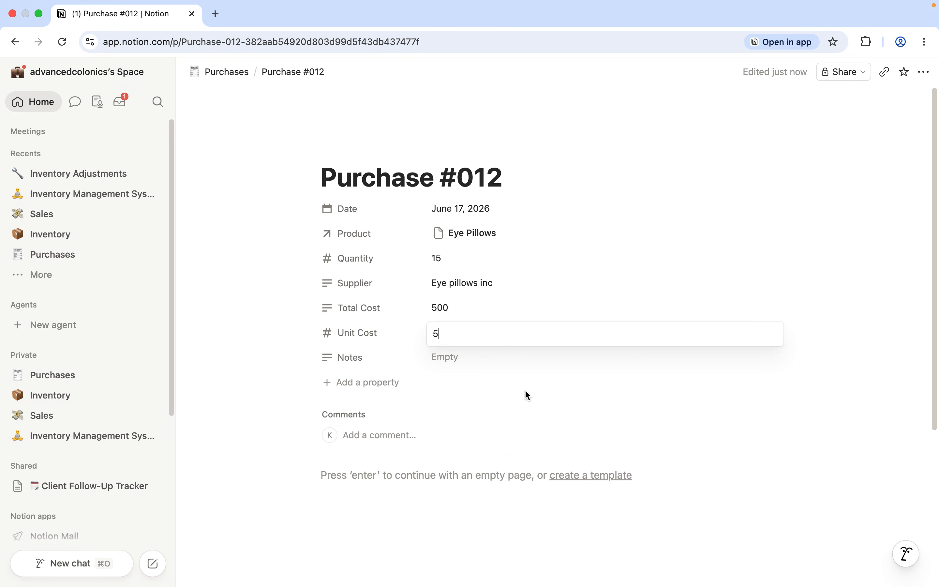
{"action": "left_click", "coordinate": [528, 401]}
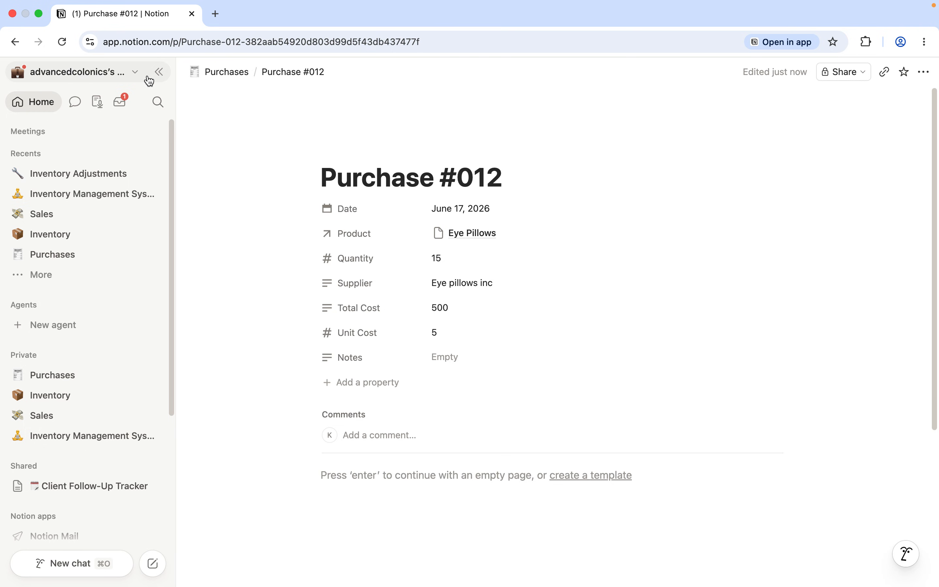
Review the Inventory Alerts on the Inventory Management System dashboard and the stock levels in the Inventory database.
{"action": "left_click", "coordinate": [71, 439]}
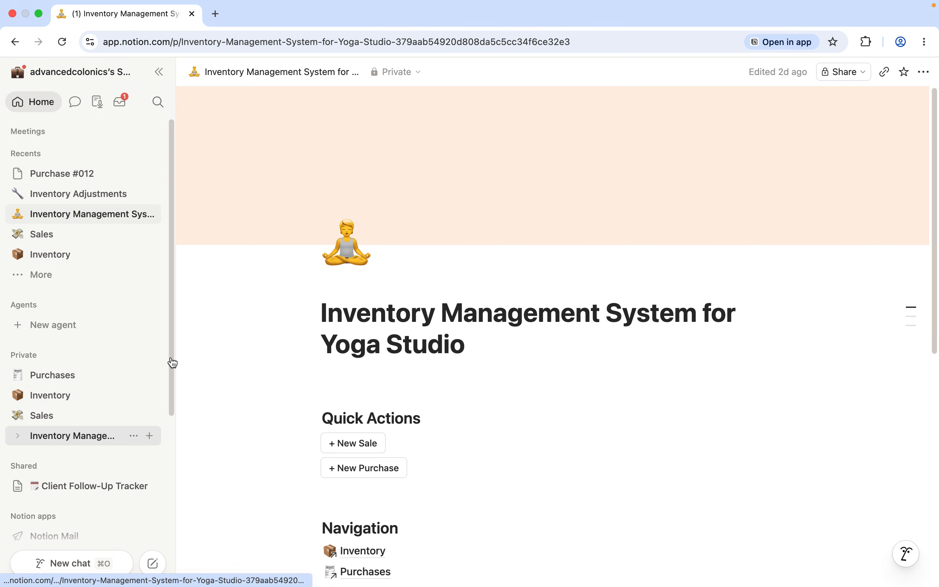
{"action": "left_click_drag", "start_coordinate": [935, 142], "coordinate": [931, 351]}
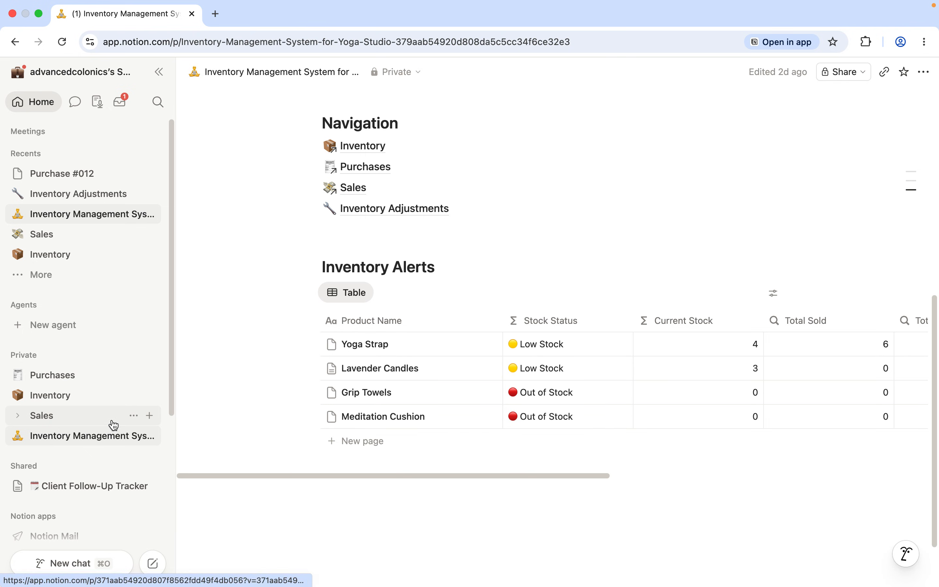
{"action": "left_click", "coordinate": [64, 402]}
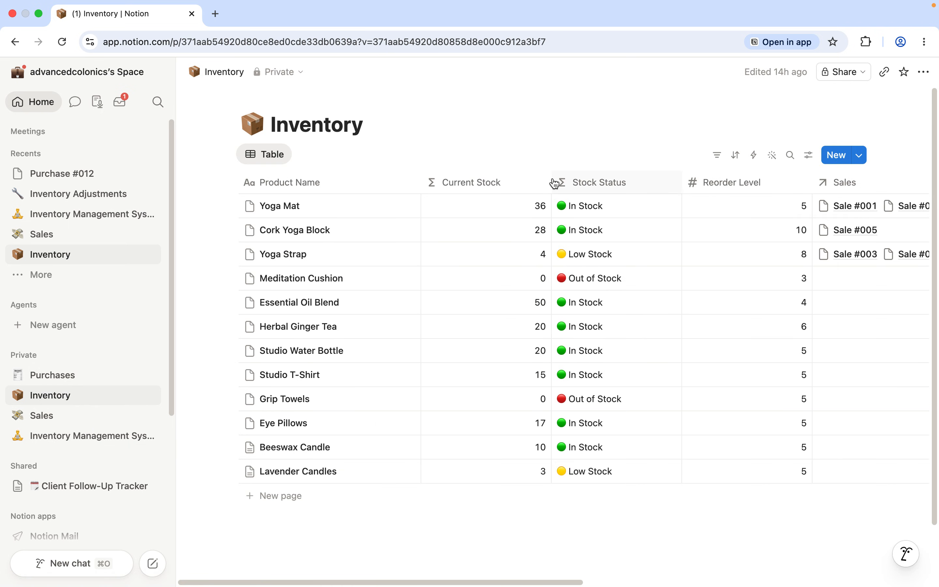
{"action": "scroll", "coordinate": [934, 272], "scroll_direction": "down", "scroll_amount": 2}
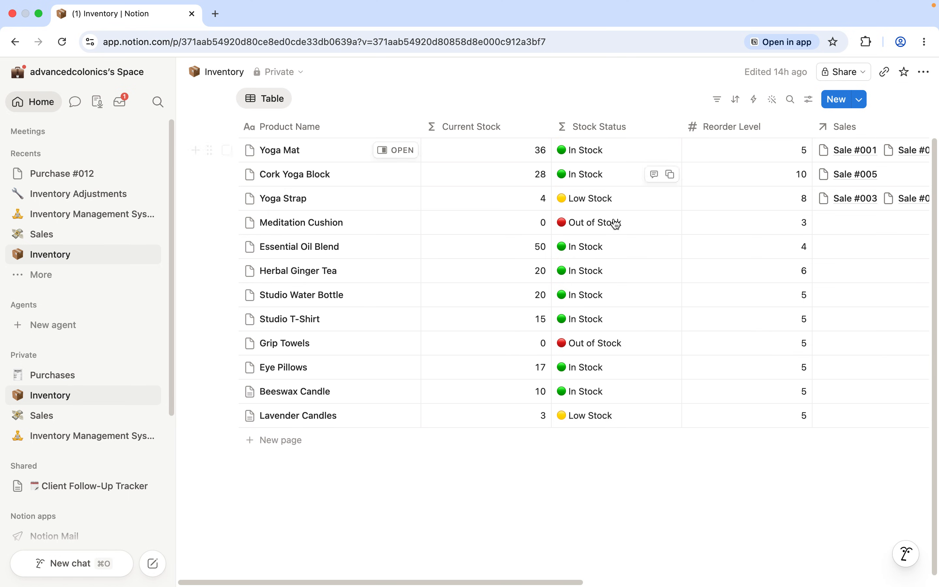
{"action": "scroll", "coordinate": [931, 175], "scroll_direction": "up", "scroll_amount": 1}
{"action": "scroll", "coordinate": [929, 163], "scroll_direction": "up", "scroll_amount": 2}
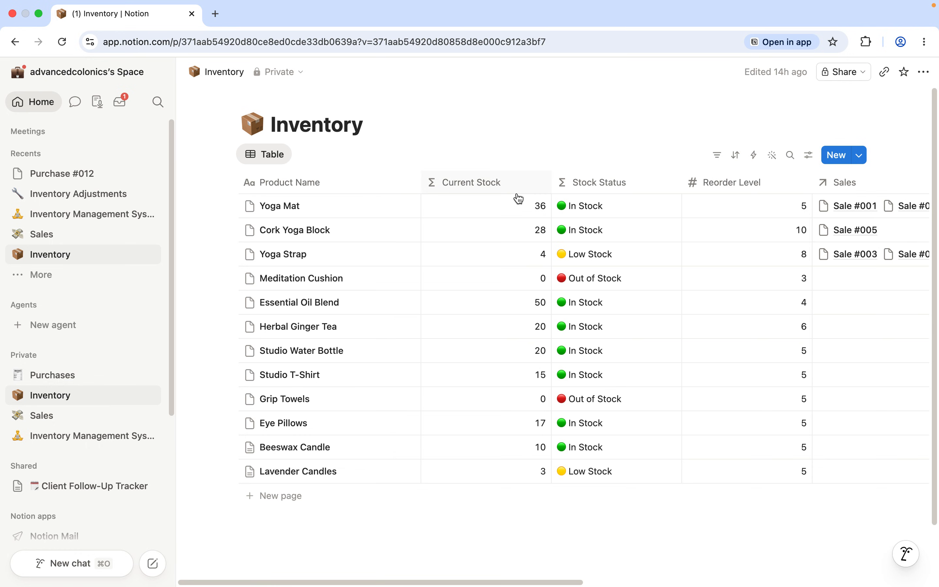
Create a new sale from the dashboard's Quick Actions, open its page and title it "Sal #006".
{"action": "left_click", "coordinate": [48, 435]}
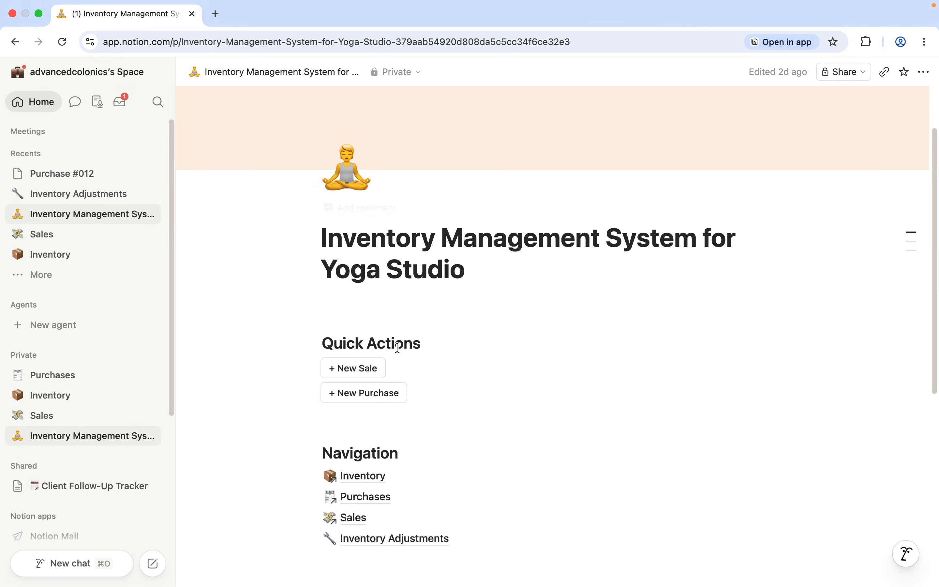
{"action": "left_click", "coordinate": [358, 371]}
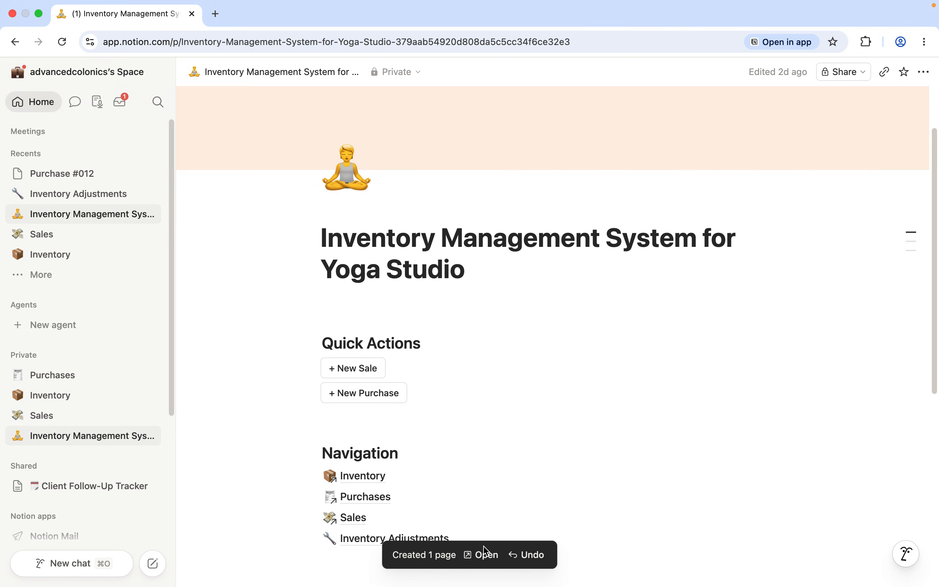
{"action": "left_click", "coordinate": [484, 556]}
{"action": "type", "text": "S"}
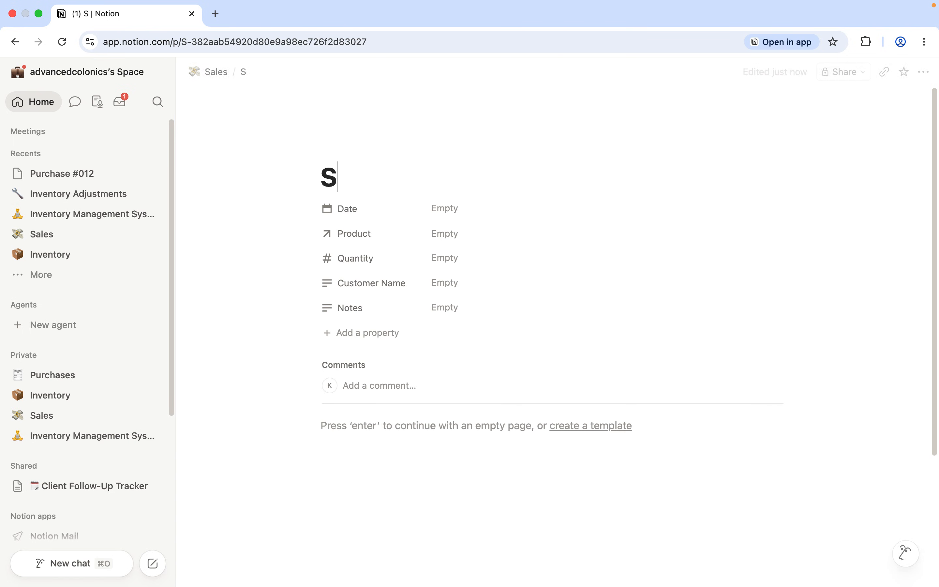
{"action": "type", "text": "al #"}
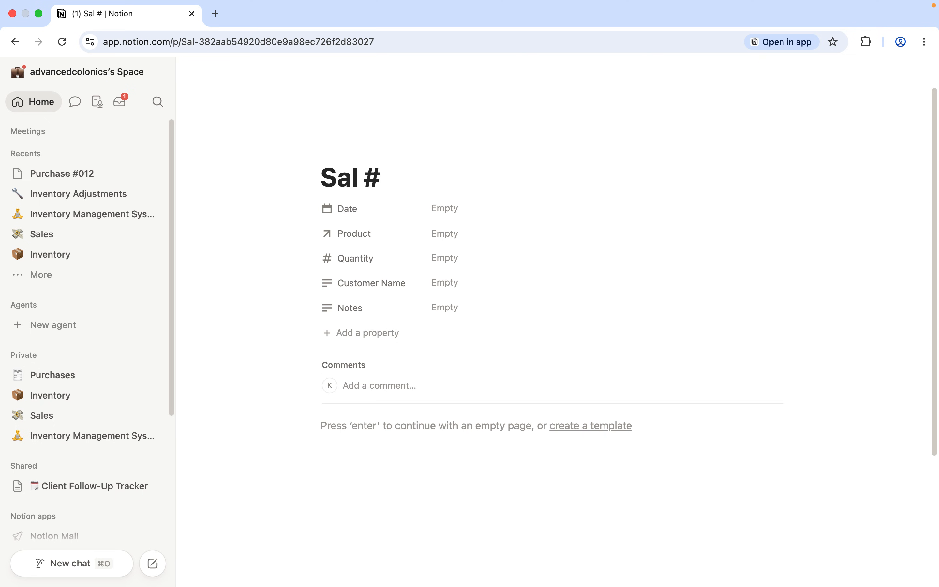
{"action": "type", "text": "006"}
Set the sale's Date to June 17, 2026 and link Yoga Mat as its Product.
{"action": "left_click", "coordinate": [445, 209]}
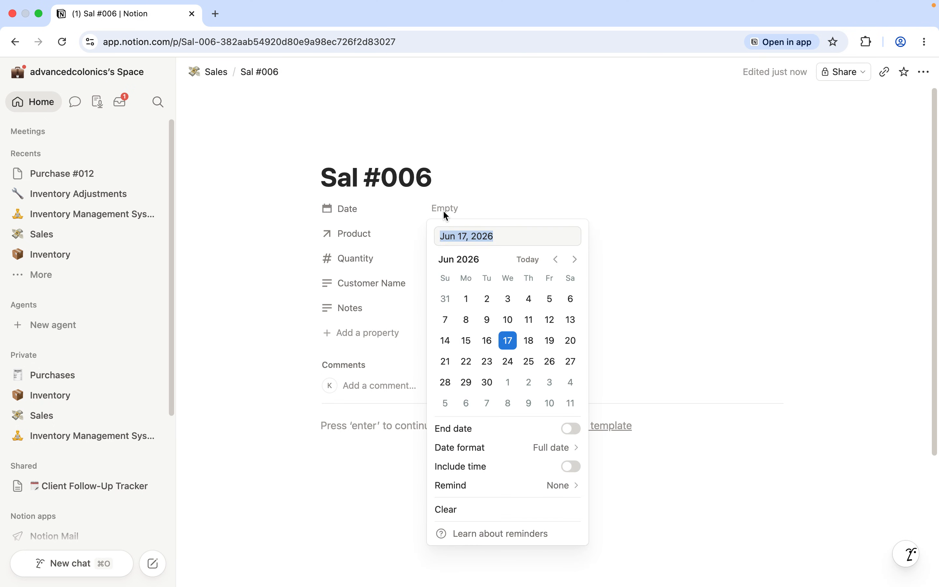
{"action": "left_click", "coordinate": [508, 340]}
{"action": "left_click", "coordinate": [425, 233]}
{"action": "left_click", "coordinate": [447, 234]}
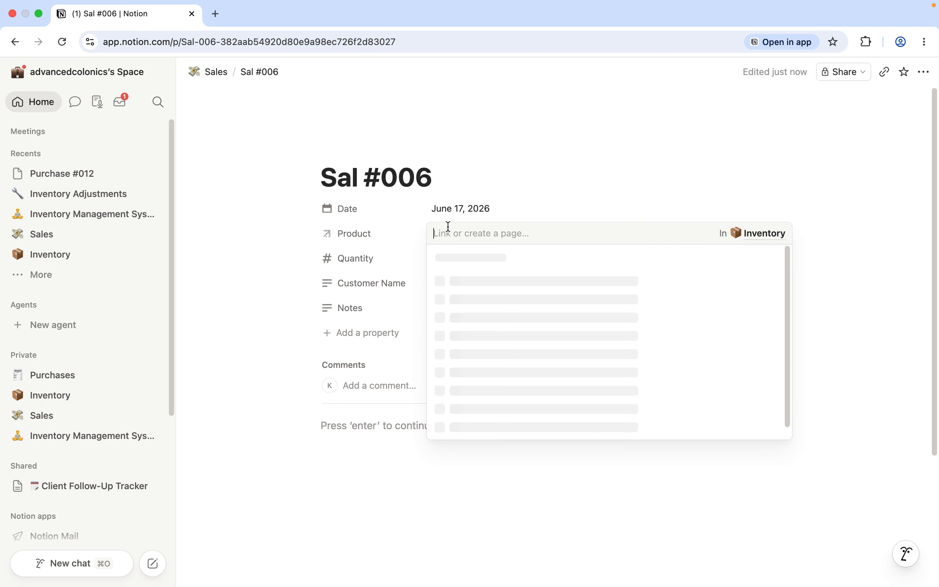
{"action": "left_click", "coordinate": [479, 303]}
{"action": "left_click", "coordinate": [404, 269]}
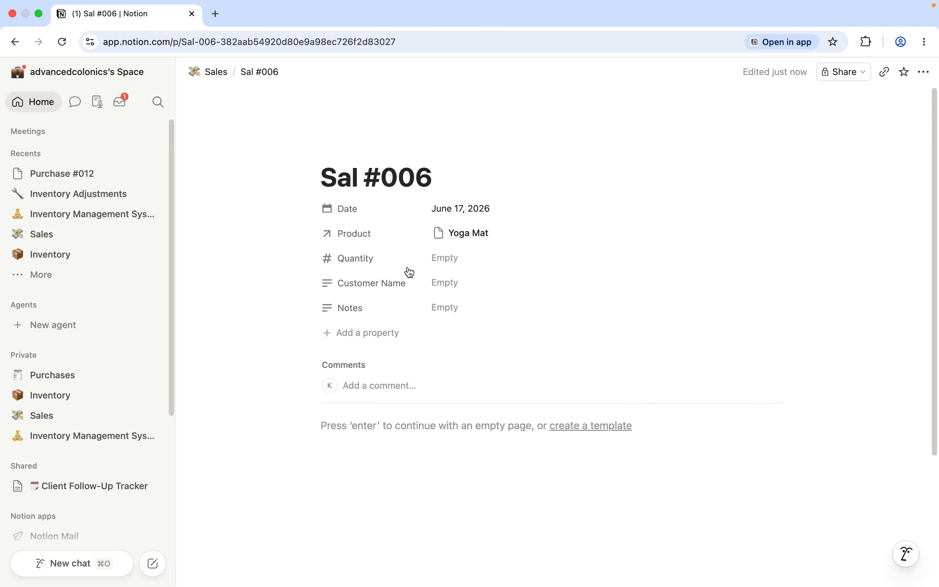
Set the Yoga Mat sale's Quantity to 32.
{"action": "left_click", "coordinate": [455, 258]}
{"action": "type", "text": "32"}
{"action": "key", "text": "Return"}
{"action": "left_click", "coordinate": [446, 287]}
{"action": "type", "text": "Da"}
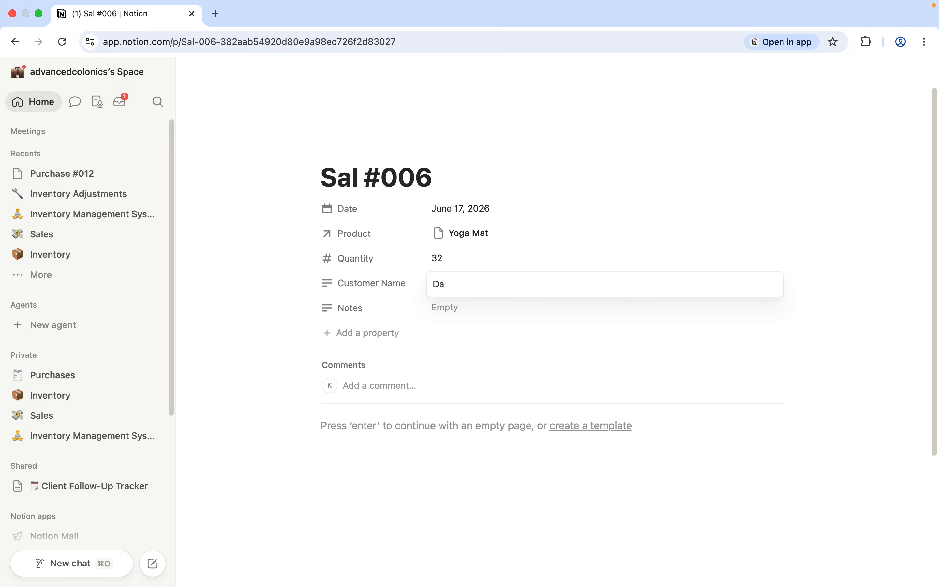
{"action": "left_click", "coordinate": [516, 330]}
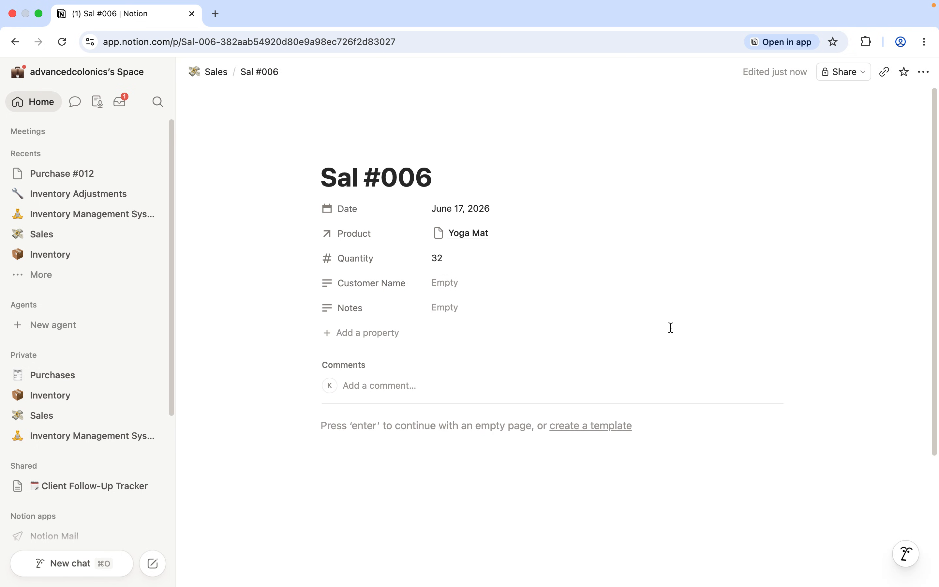
Correct the sale page's title to "Sale #006".
{"action": "scroll", "coordinate": [934, 287], "scroll_direction": "down", "scroll_amount": 3}
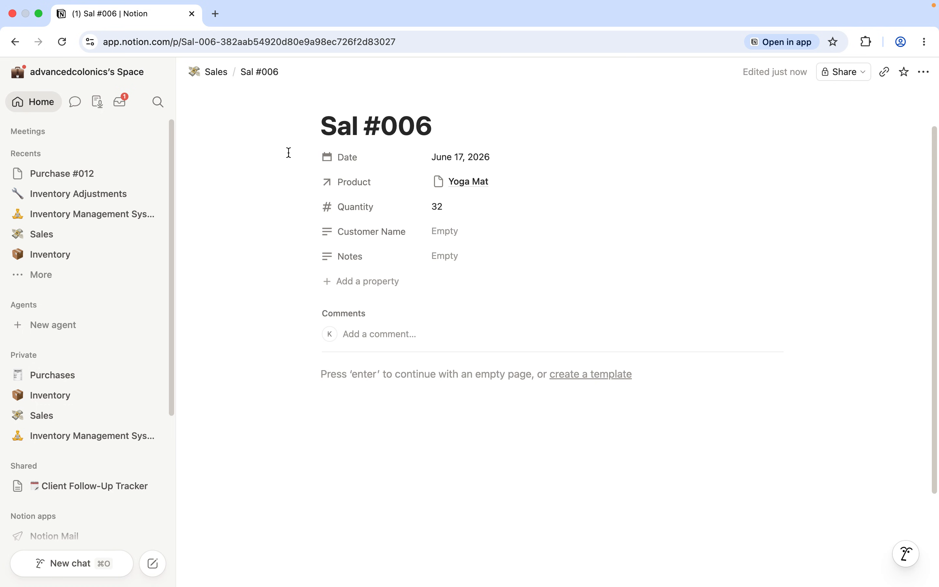
{"action": "type", "text": "e"}
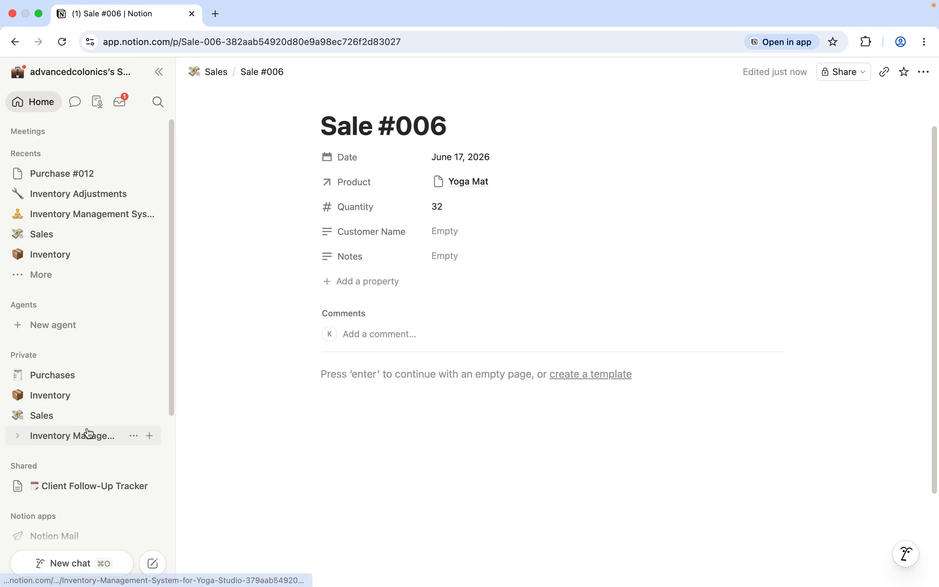
Return to the dashboard and examine the Yoga Mat's row and the other columns in the Inventory Alerts table.
{"action": "left_click", "coordinate": [59, 436]}
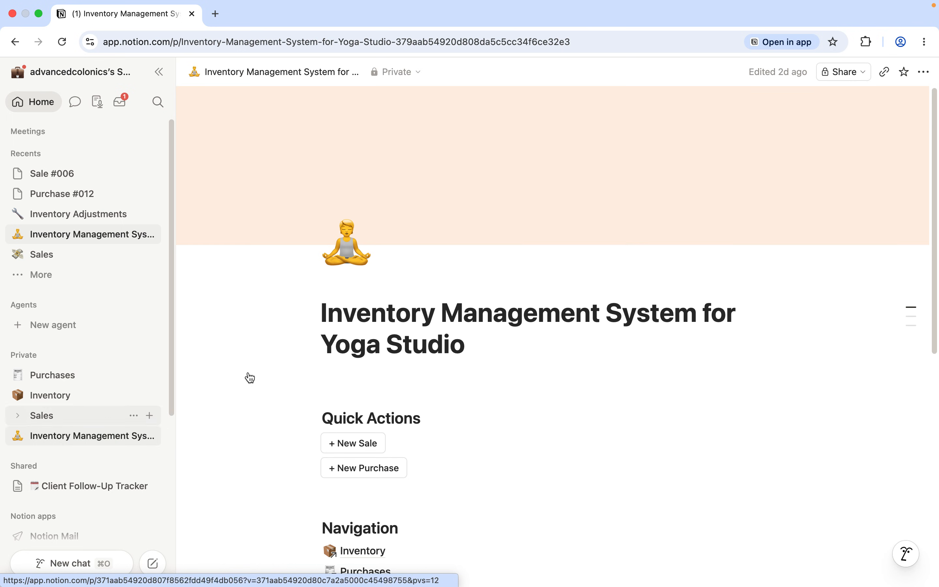
{"action": "left_click_drag", "start_coordinate": [933, 154], "coordinate": [935, 363]}
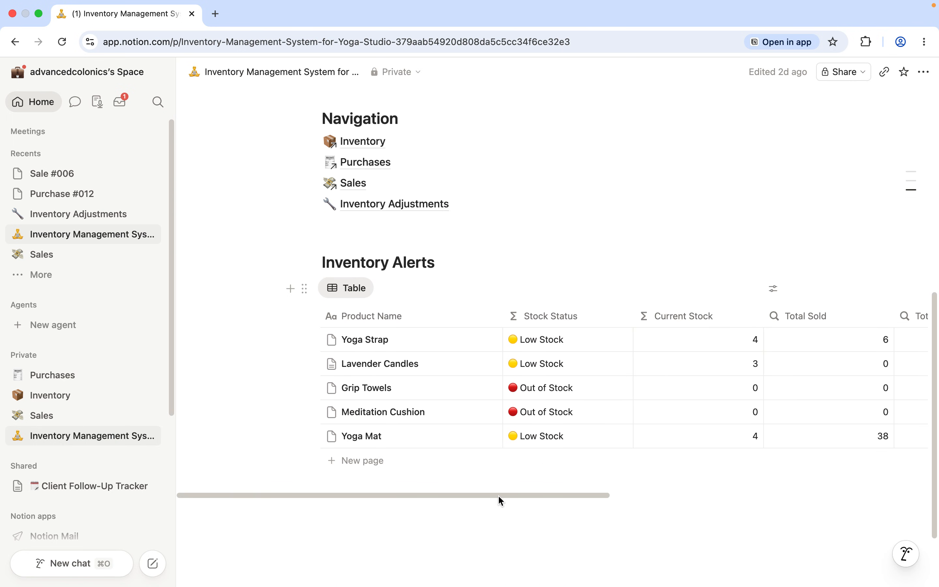
{"action": "left_click_drag", "start_coordinate": [447, 499], "coordinate": [476, 499]}
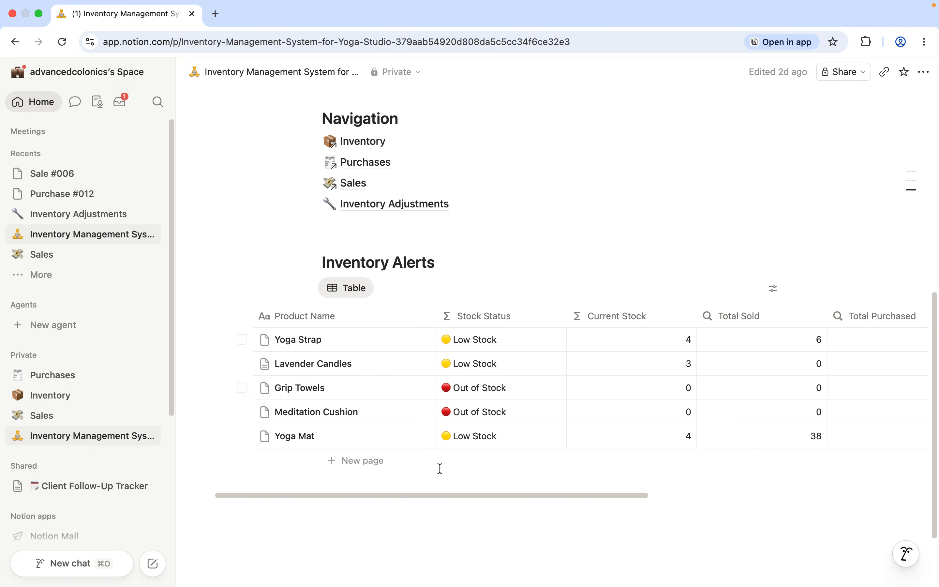
{"action": "left_click_drag", "start_coordinate": [435, 496], "coordinate": [382, 497]}
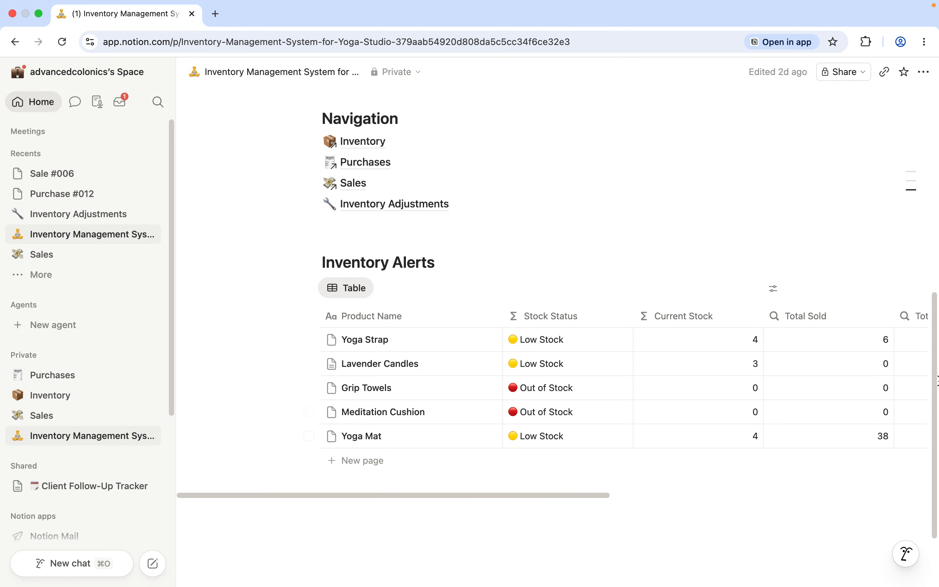
Create another new sale from the dashboard's Quick Actions, open its page and title it "Sale #10".
{"action": "left_click_drag", "start_coordinate": [935, 381], "coordinate": [916, 237]}
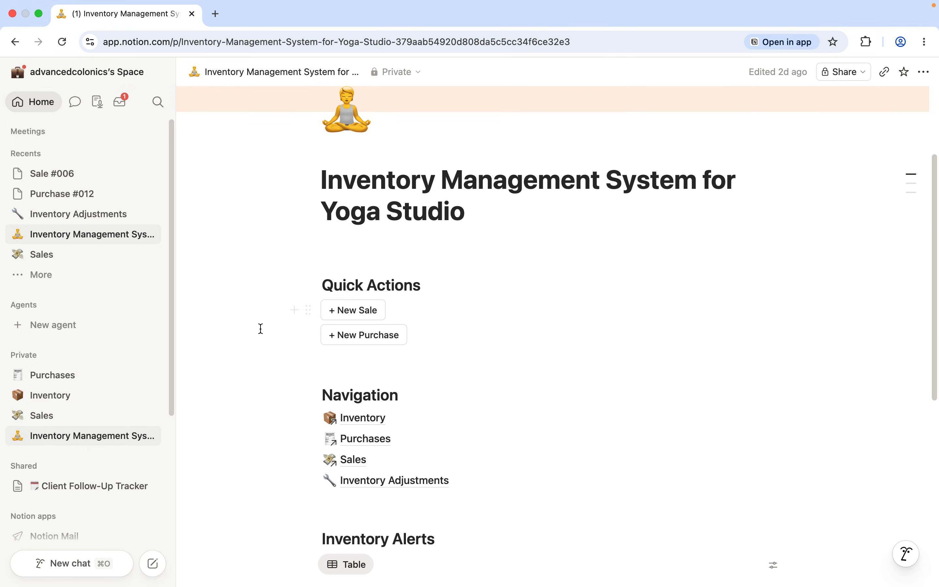
{"action": "left_click", "coordinate": [369, 311]}
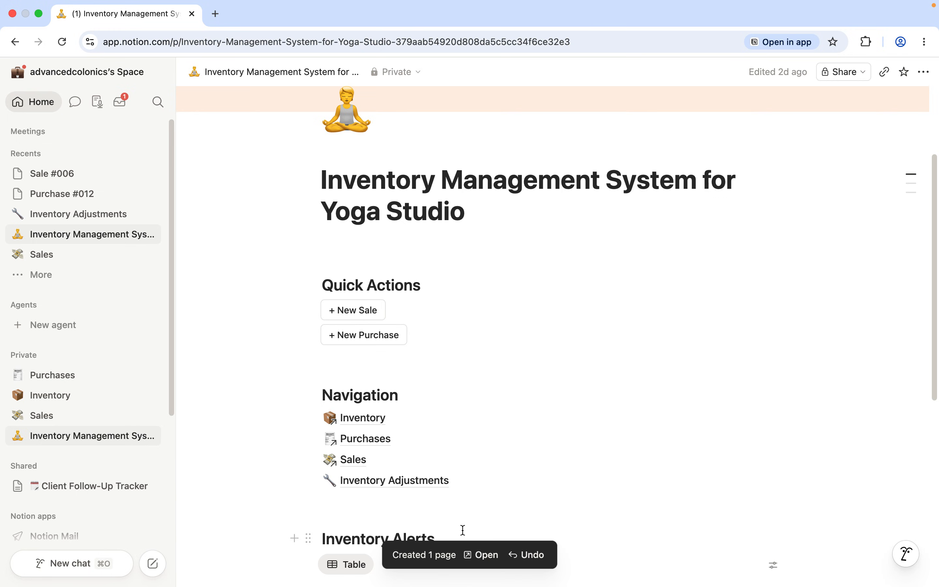
{"action": "left_click", "coordinate": [478, 555]}
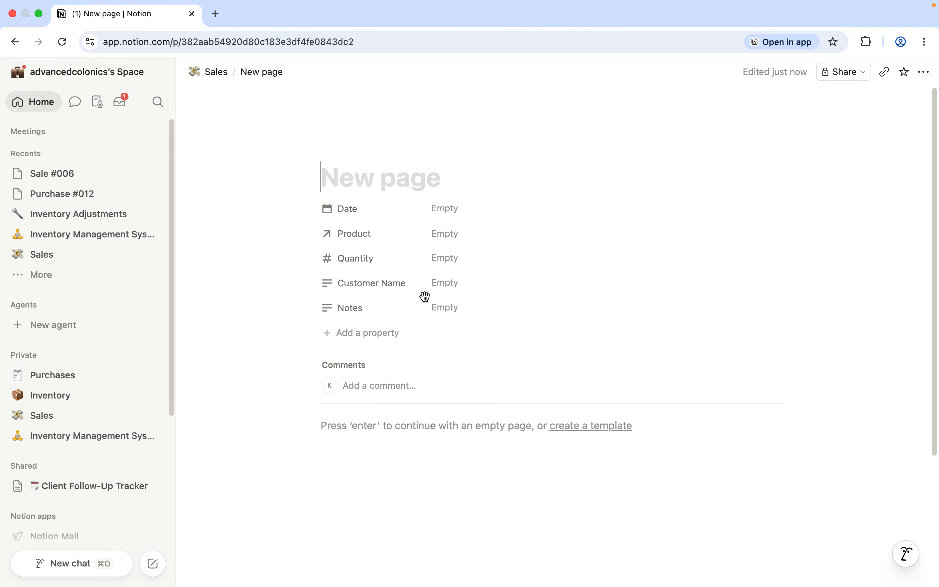
{"action": "type", "text": "Sale"}
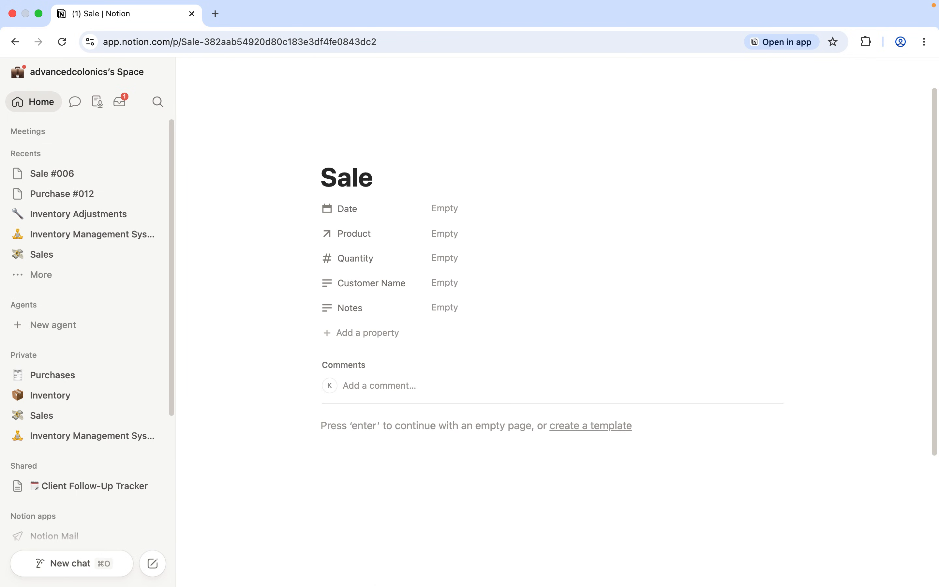
{"action": "type", "text": " #10"}
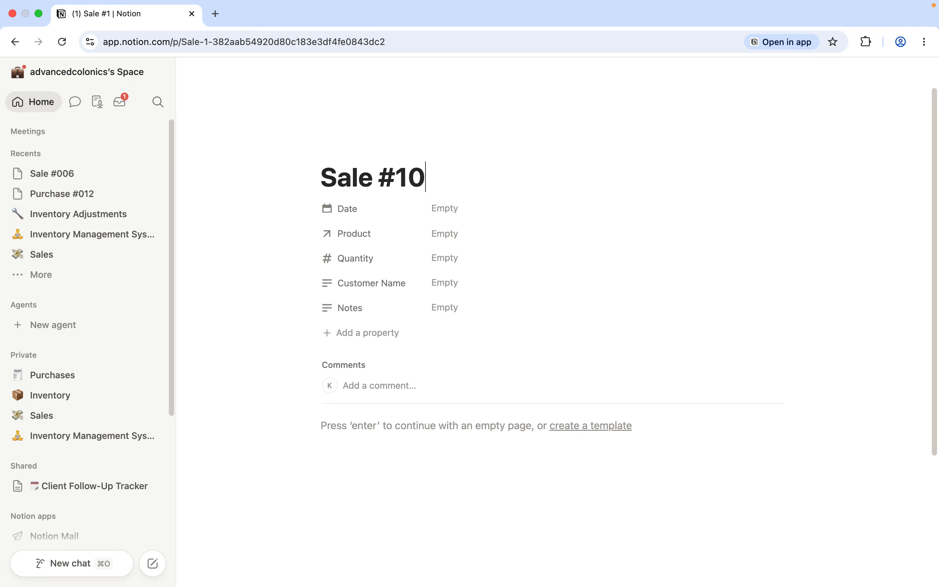
Set the Date of Sale #10 to June 17, 2026 and link Yoga Mat as its Product.
{"action": "left_click", "coordinate": [447, 210]}
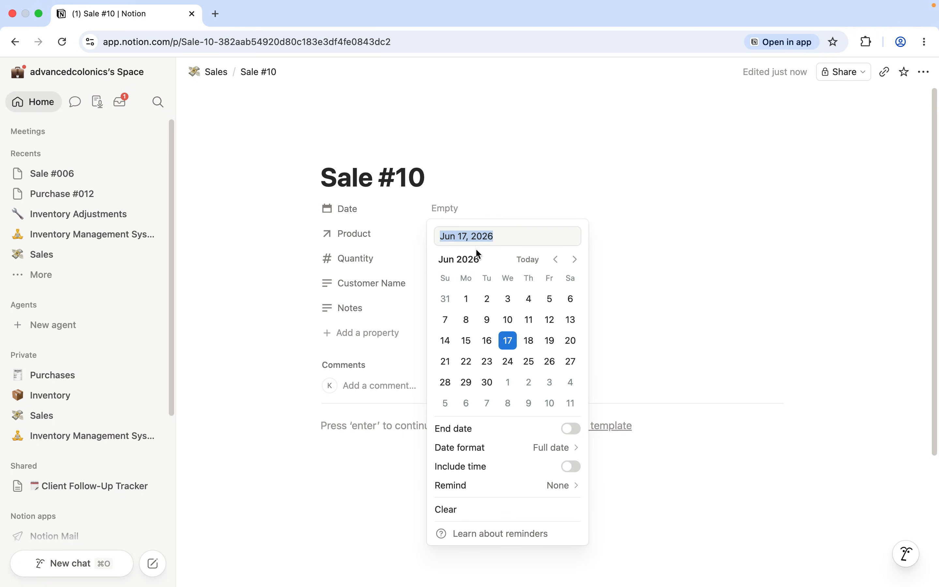
{"action": "left_click", "coordinate": [507, 340]}
{"action": "left_click", "coordinate": [379, 253]}
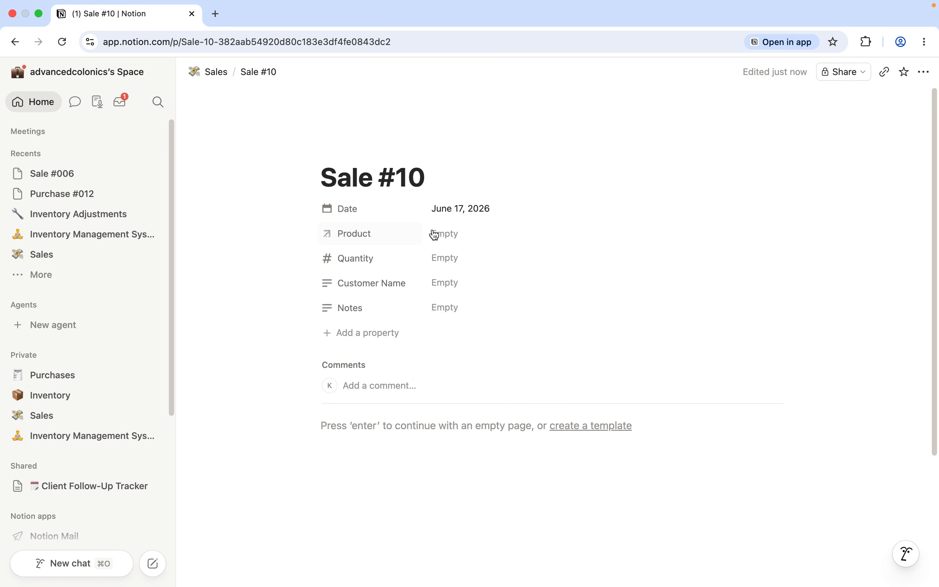
{"action": "left_click", "coordinate": [434, 234]}
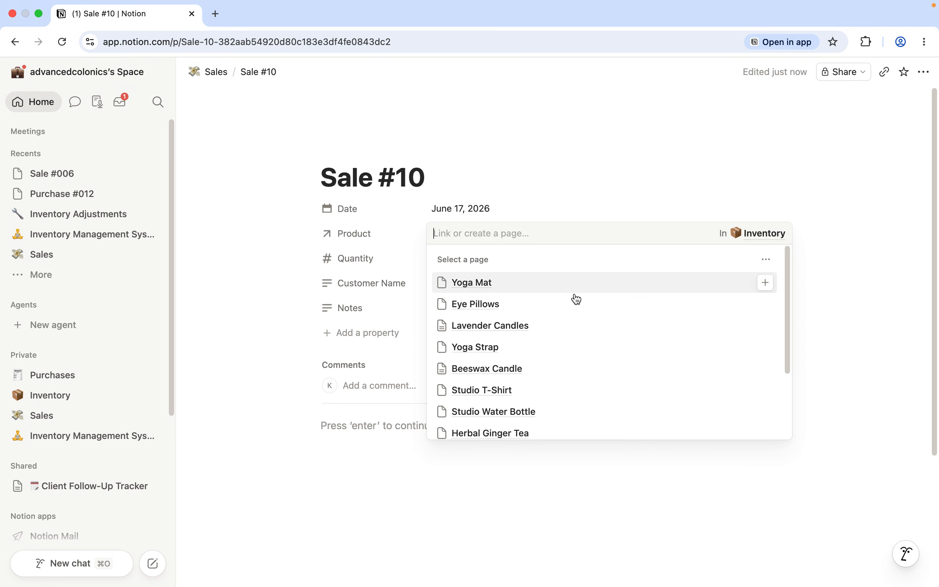
{"action": "left_click", "coordinate": [495, 281]}
{"action": "left_click", "coordinate": [524, 141]}
Set the Quantity of Sale #10 to 4 and fill in the customer's name.
{"action": "left_click", "coordinate": [454, 260]}
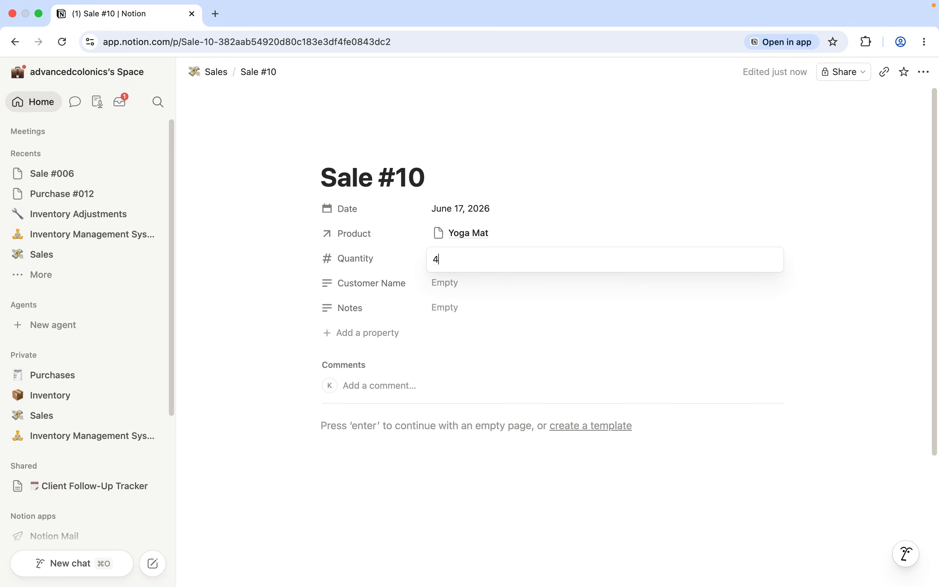
{"action": "left_click", "coordinate": [486, 137]}
{"action": "left_click", "coordinate": [459, 285]}
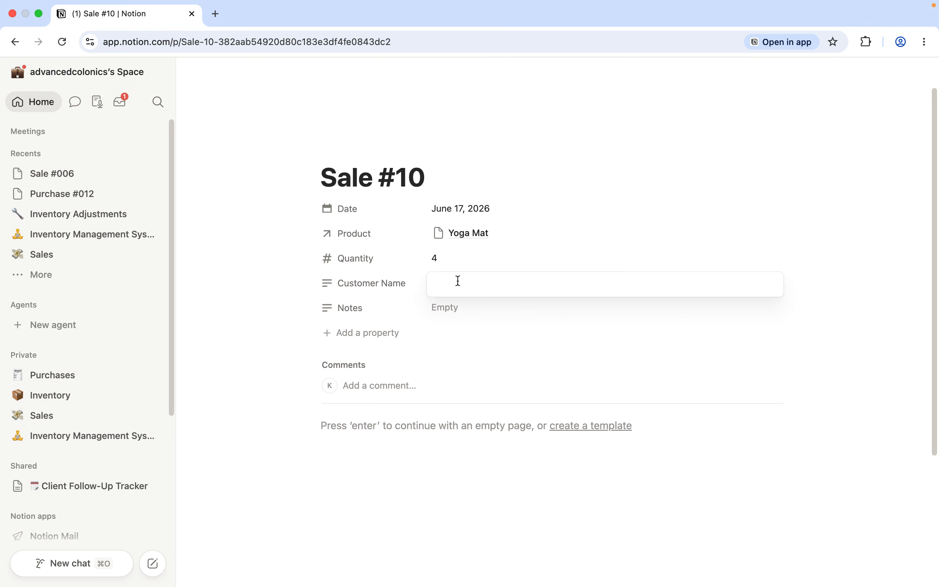
{"action": "left_click", "coordinate": [543, 317]}
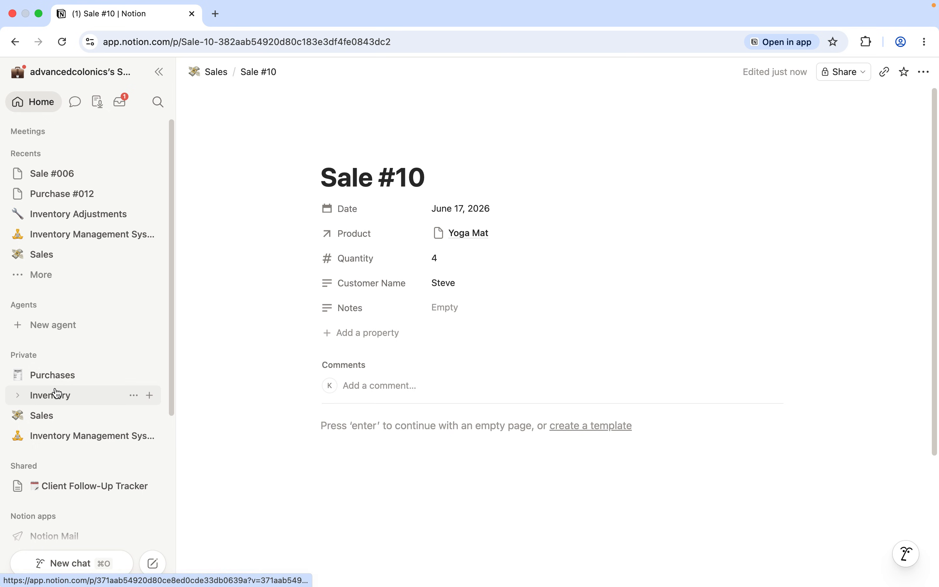
Return to the dashboard and check the Yoga Mat's stock status in the Inventory Alerts table.
{"action": "left_click", "coordinate": [72, 436]}
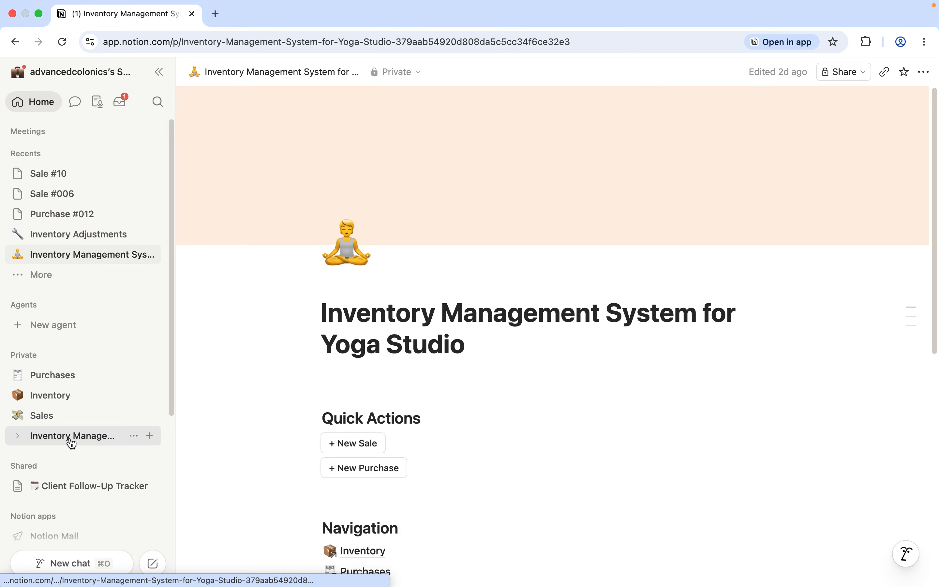
{"action": "left_click_drag", "start_coordinate": [935, 189], "coordinate": [931, 421]}
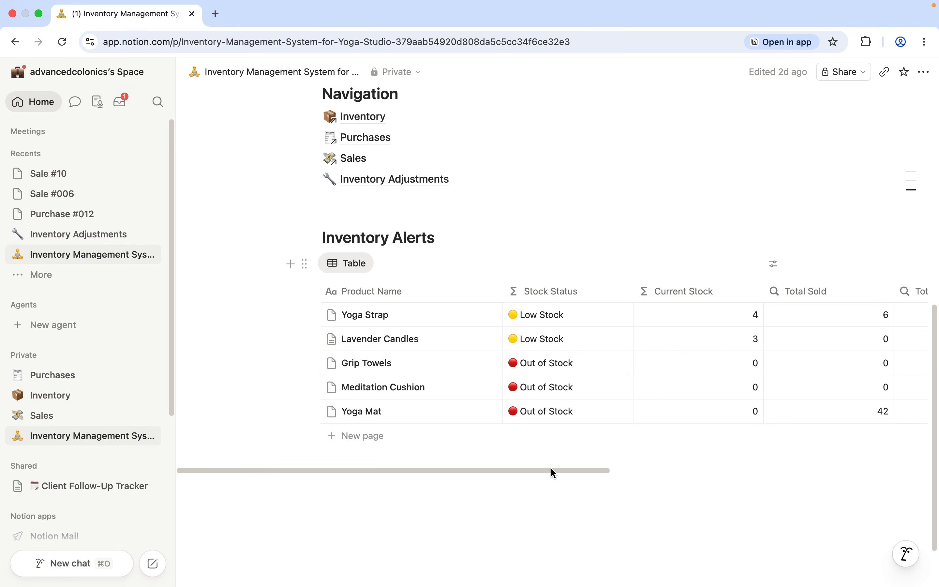
{"action": "left_click_drag", "start_coordinate": [551, 470], "coordinate": [500, 467]}
Open the Inventory database from the dashboard's Navigation section and review the products' current stock and status.
{"action": "left_click_drag", "start_coordinate": [936, 341], "coordinate": [926, 186]}
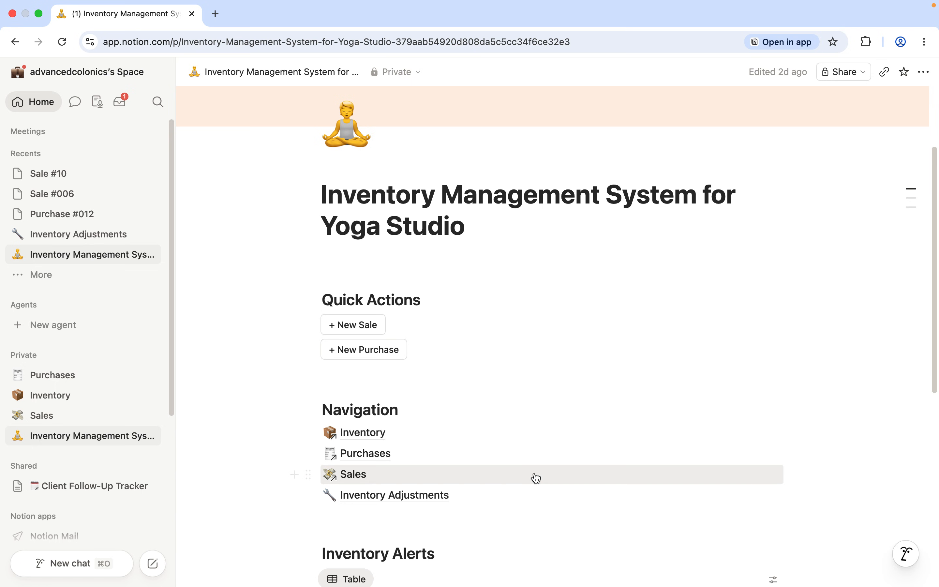
{"action": "left_click", "coordinate": [386, 435]}
{"action": "left_click_drag", "start_coordinate": [934, 150], "coordinate": [935, 177]}
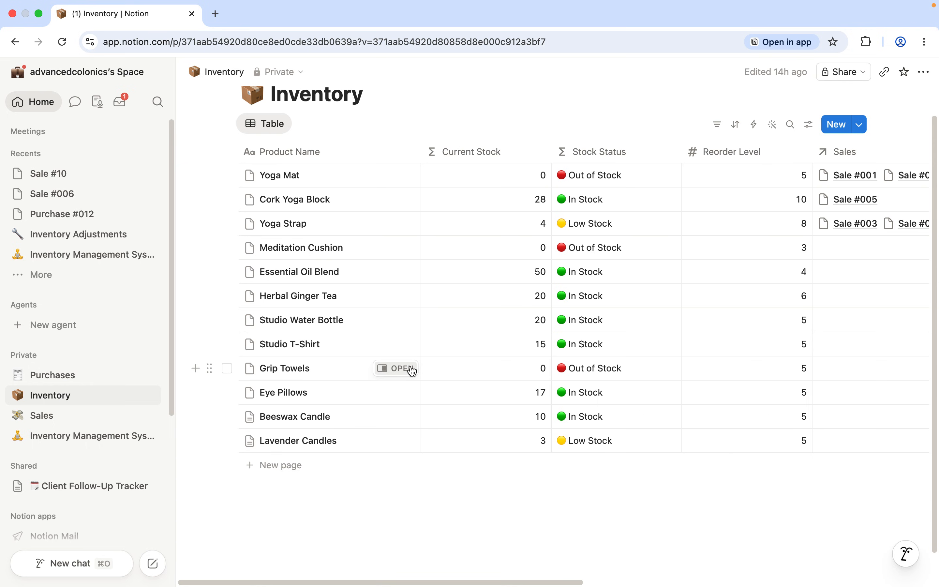
Open Inventory Adjustments from the dashboard's Navigation section and create a new entry titled Adj #05.
{"action": "left_click", "coordinate": [99, 444]}
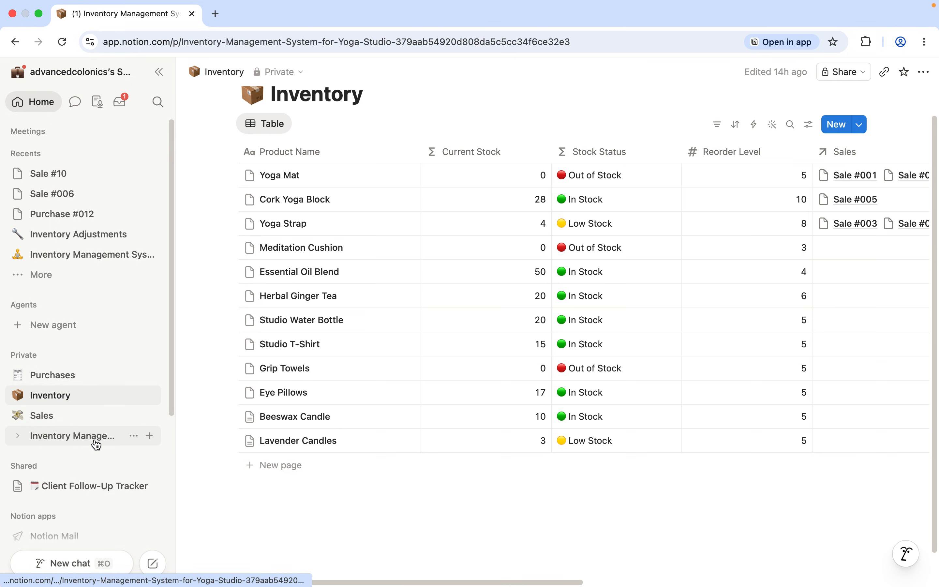
{"action": "left_click_drag", "start_coordinate": [935, 222], "coordinate": [935, 264]}
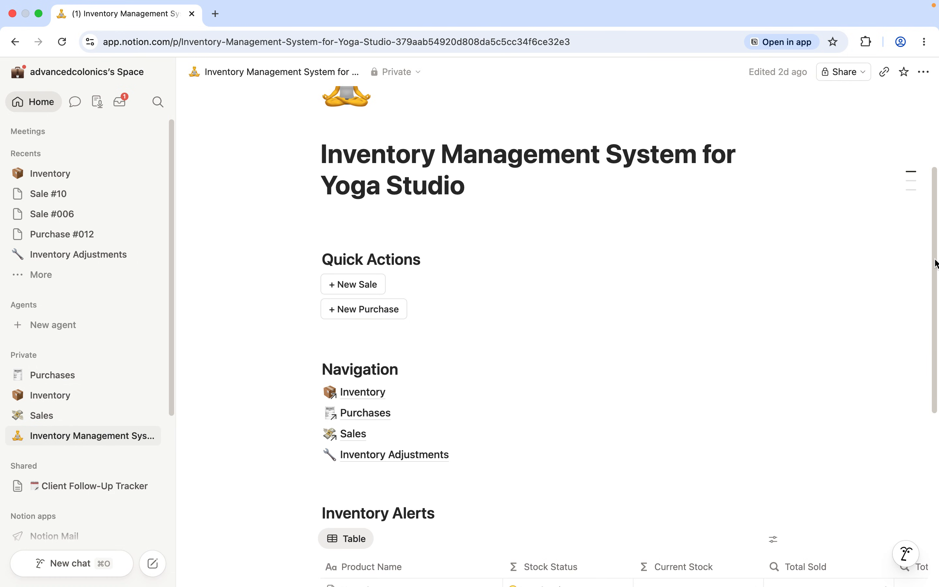
{"action": "left_click", "coordinate": [389, 456]}
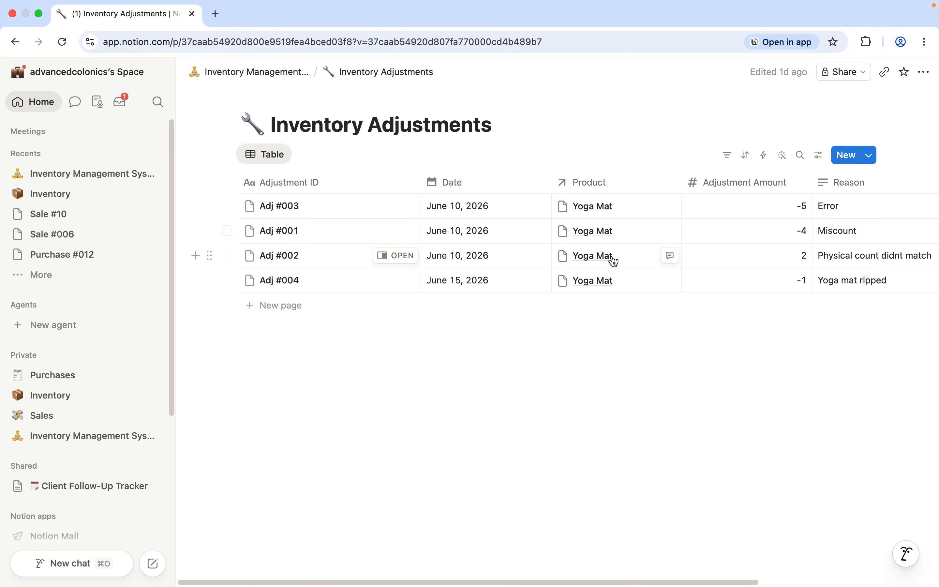
{"action": "left_click", "coordinate": [850, 155]}
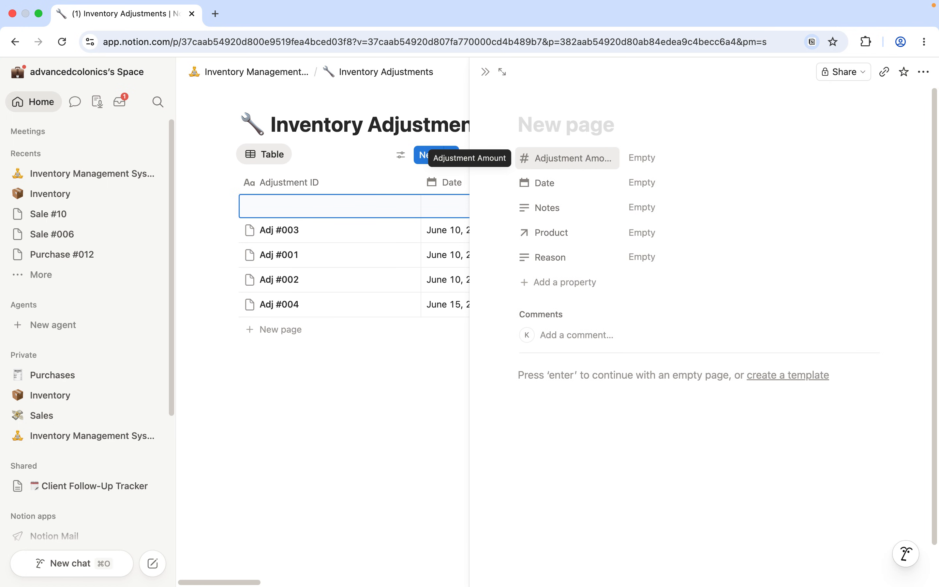
{"action": "type", "text": "Adj "}
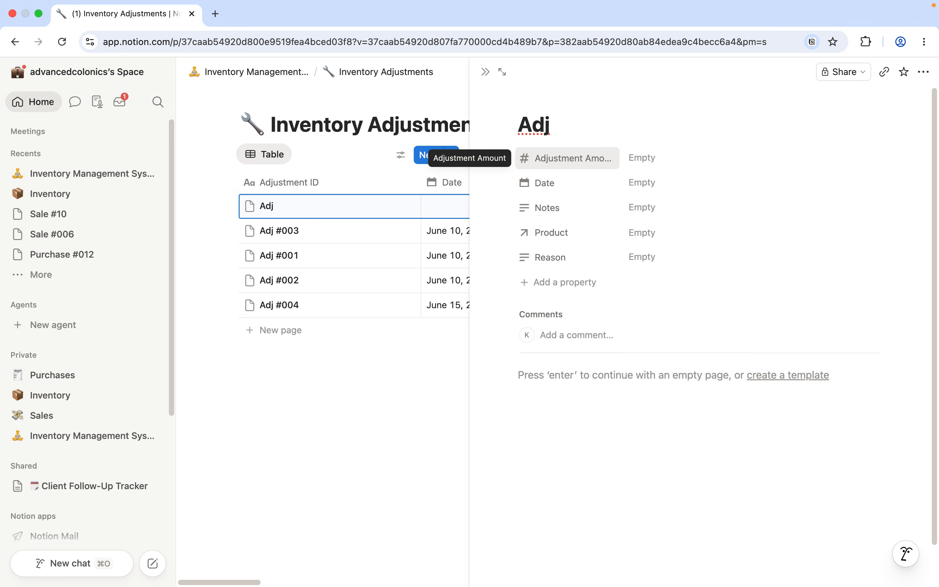
{"action": "type", "text": "#05"}
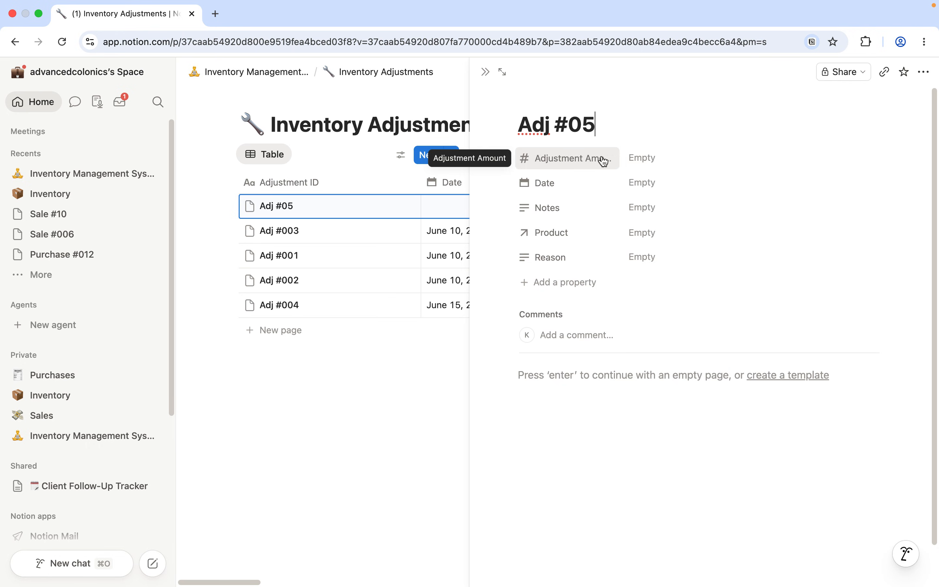
Set the Adjustment Amount of Adj #05 to -1 and its Date to June 17, 2026.
{"action": "left_click", "coordinate": [649, 161]}
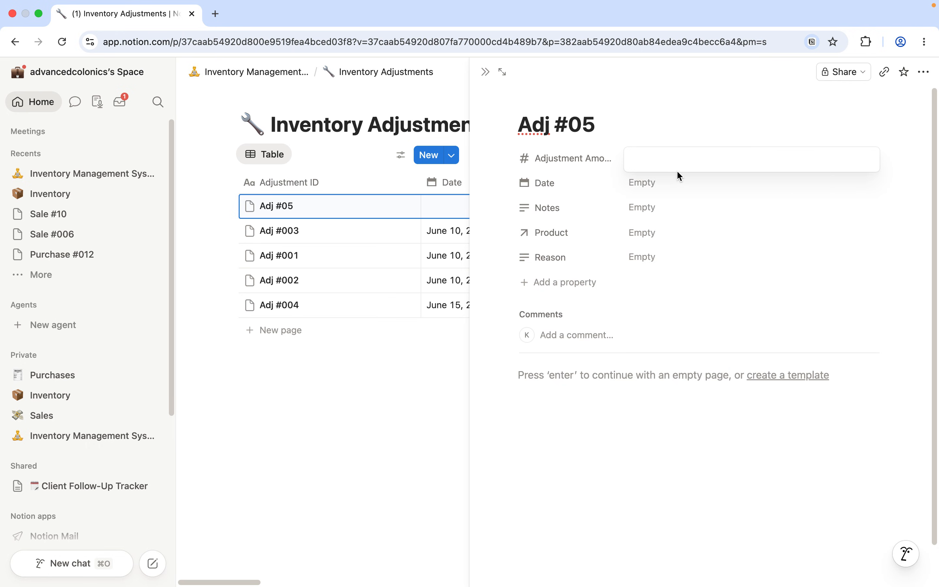
{"action": "type", "text": "-1"}
{"action": "left_click", "coordinate": [649, 185]}
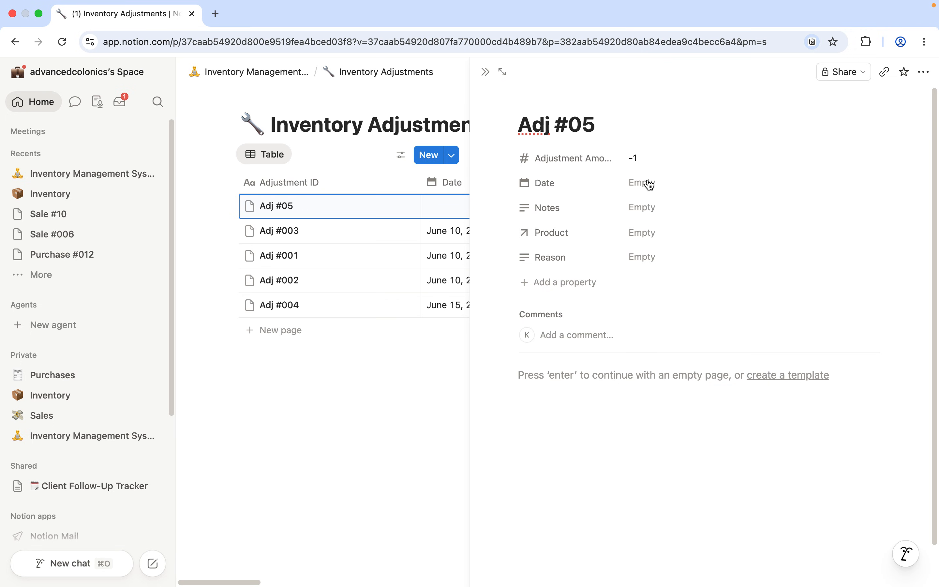
{"action": "left_click", "coordinate": [649, 185]}
{"action": "left_click", "coordinate": [705, 314]}
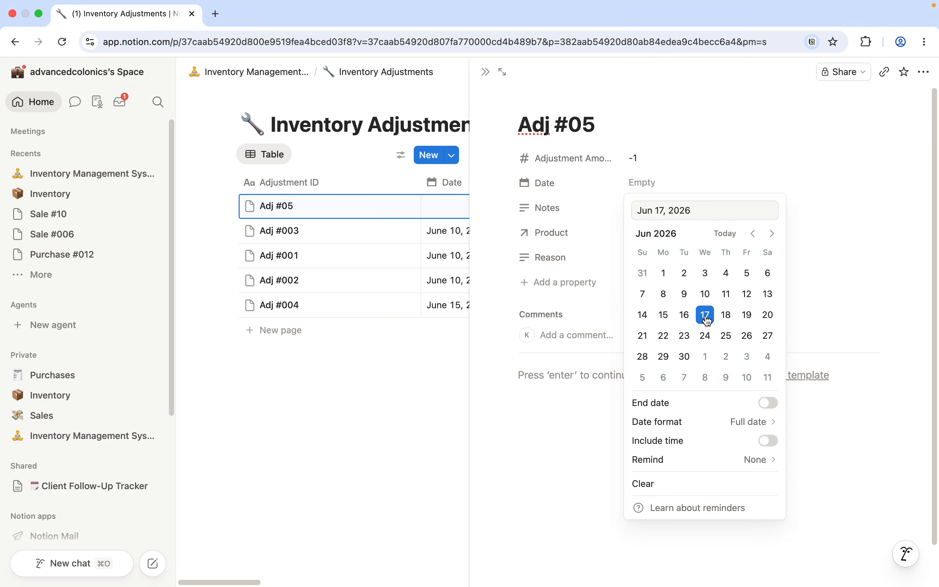
{"action": "left_click", "coordinate": [610, 216]}
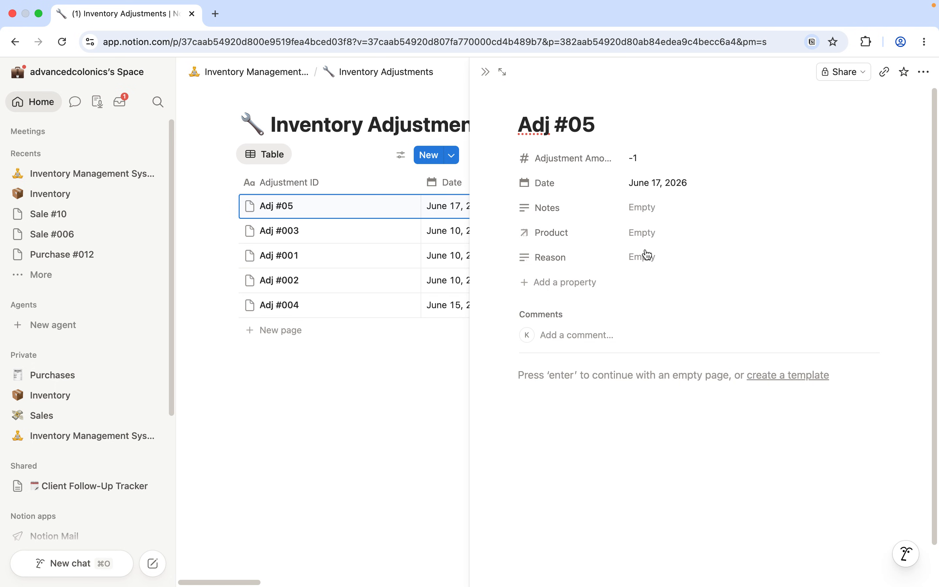
Link Beeswax Candle as the Product of Adj #05, enter "Candle broken" as the Reason, and close the entry.
{"action": "left_click", "coordinate": [641, 232]}
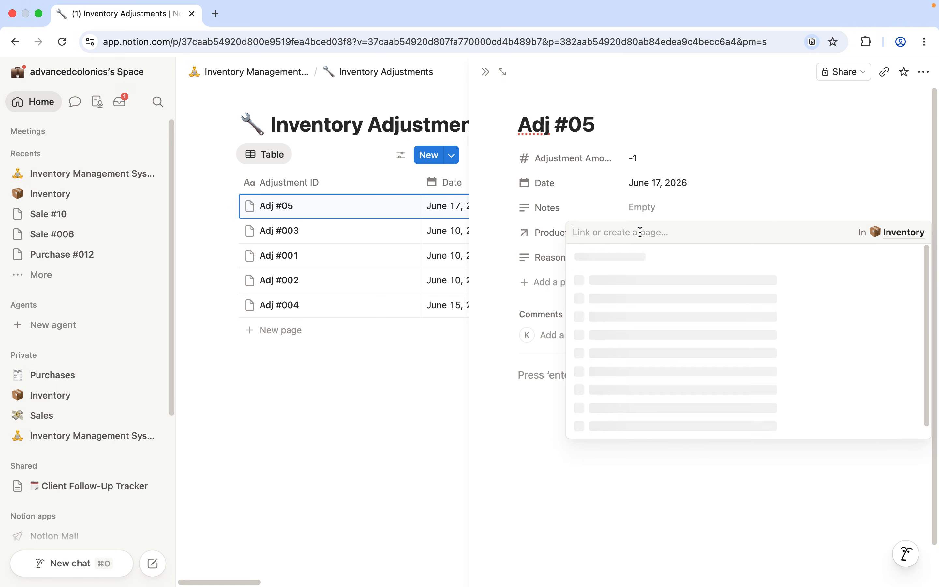
{"action": "left_click", "coordinate": [649, 368]}
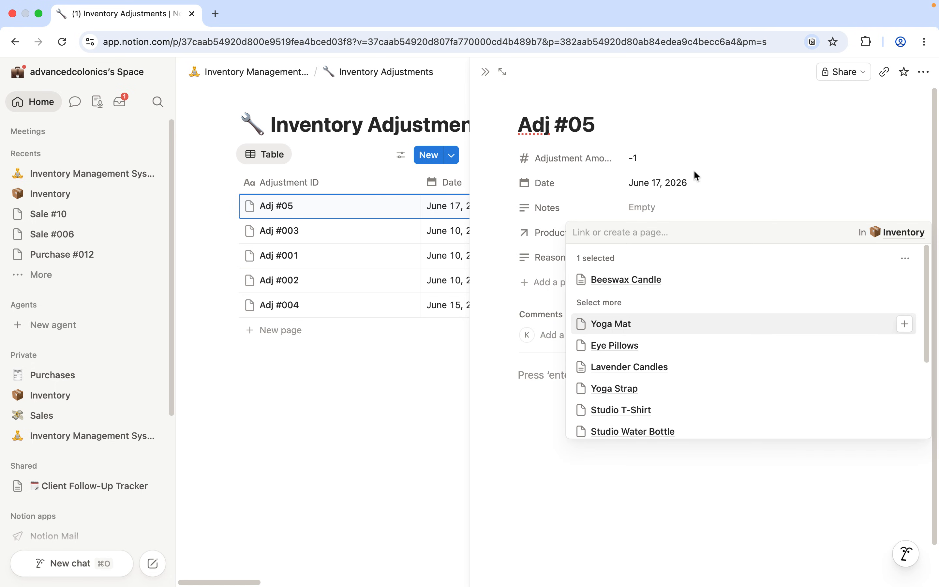
{"action": "left_click", "coordinate": [692, 143]}
{"action": "left_click", "coordinate": [652, 260]}
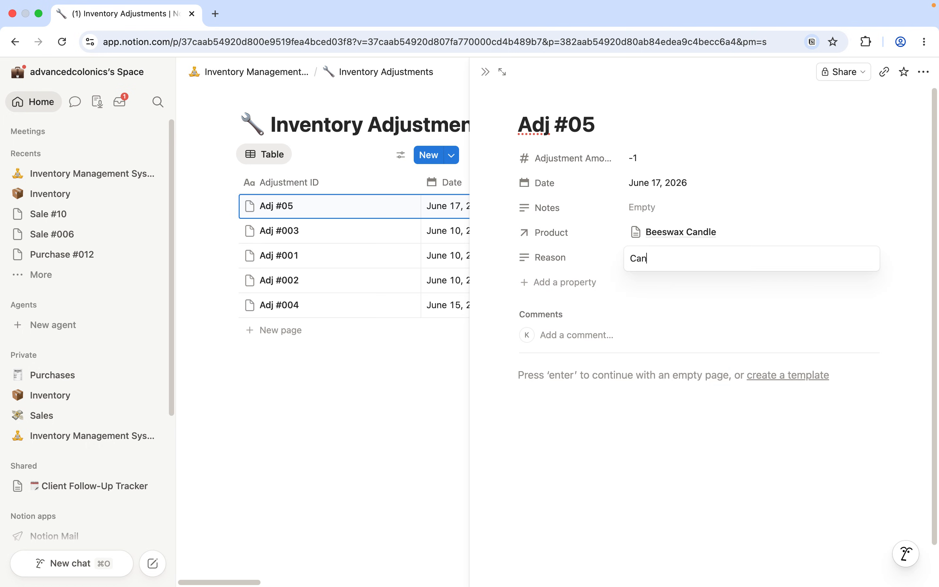
{"action": "left_click", "coordinate": [664, 302]}
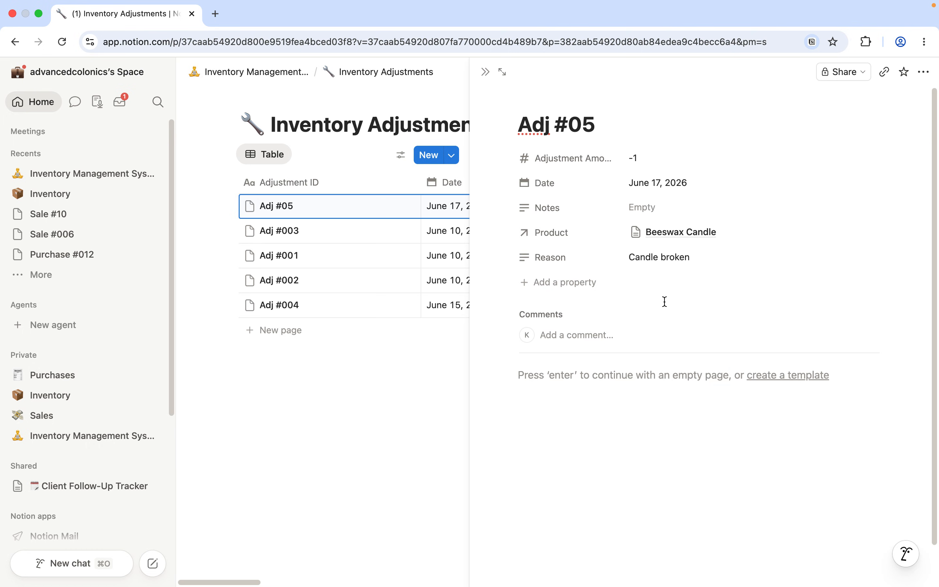
{"action": "left_click", "coordinate": [485, 77]}
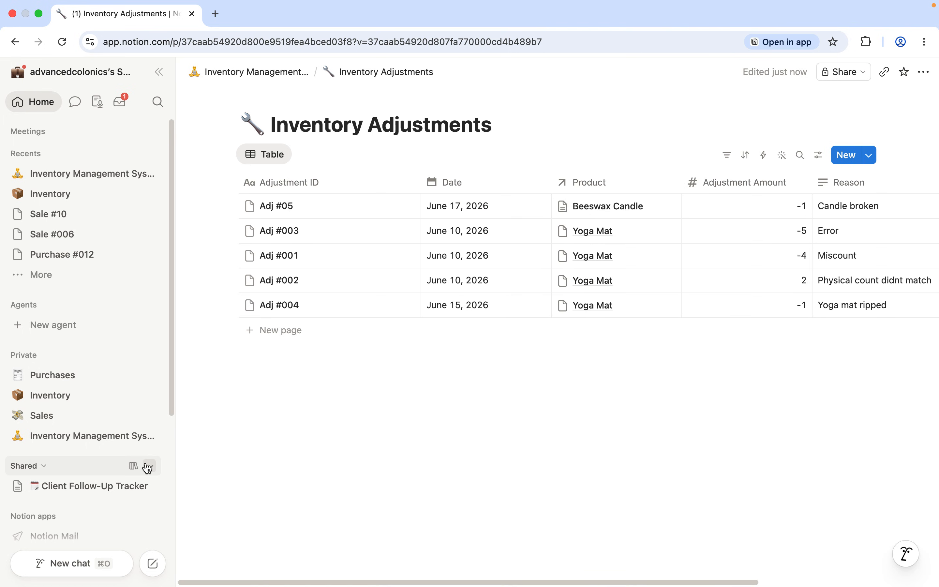
Open the Inventory database and check the Beeswax Candle's current stock and status.
{"action": "left_click", "coordinate": [62, 395]}
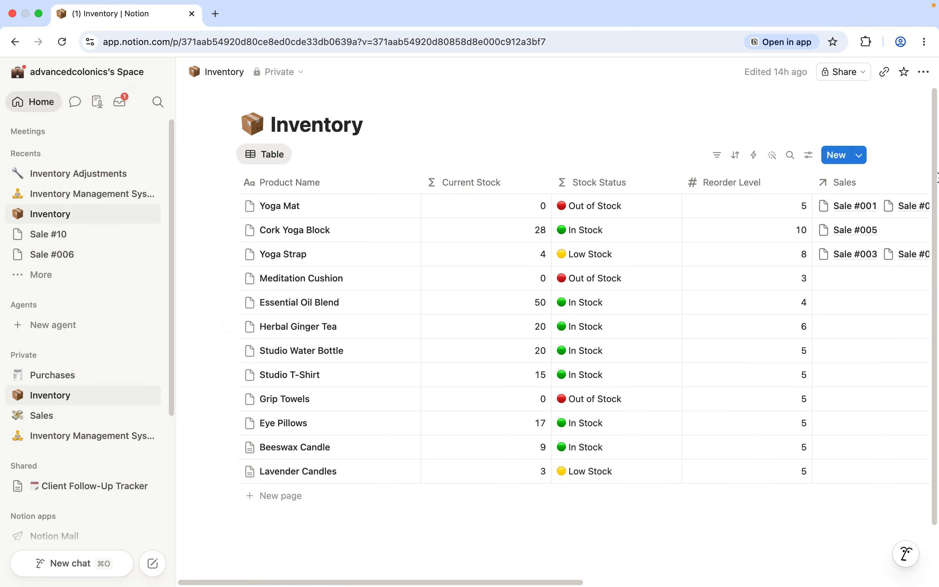
{"action": "scroll", "coordinate": [933, 186], "scroll_direction": "down", "scroll_amount": 3}
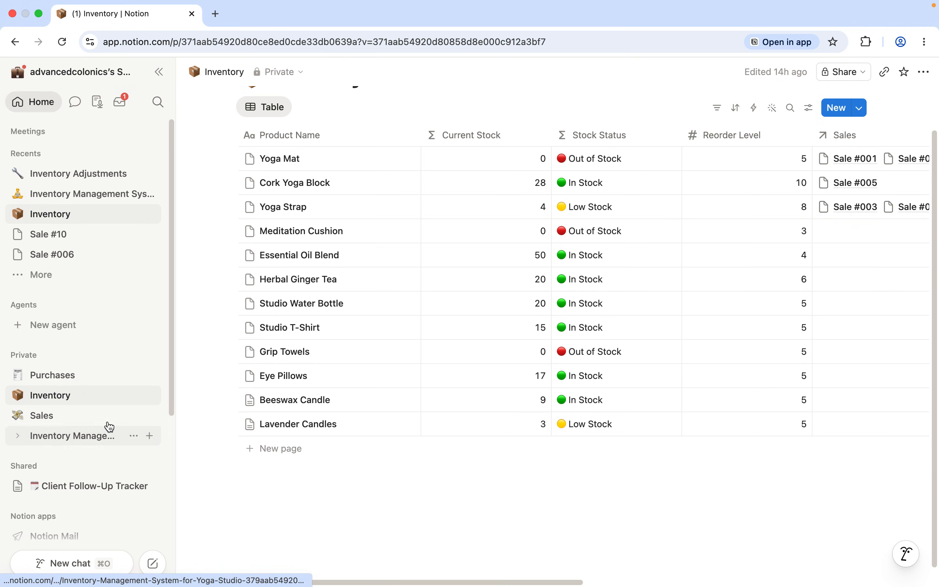
Reopen Inventory Adjustments from the dashboard and review the entries' amounts, reasons and notes.
{"action": "left_click_drag", "start_coordinate": [173, 376], "coordinate": [172, 413]}
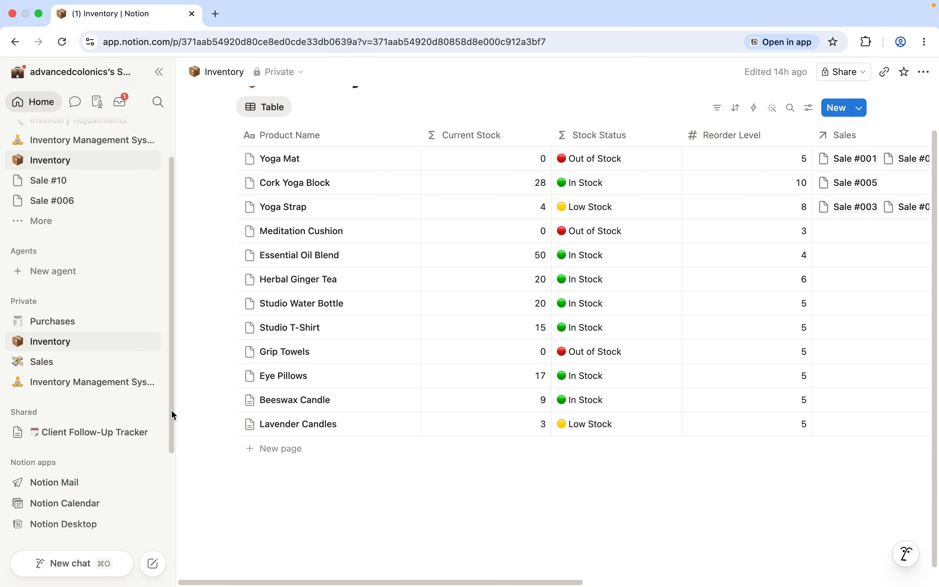
{"action": "left_click", "coordinate": [84, 382]}
{"action": "scroll", "coordinate": [931, 233], "scroll_direction": "down", "scroll_amount": 7}
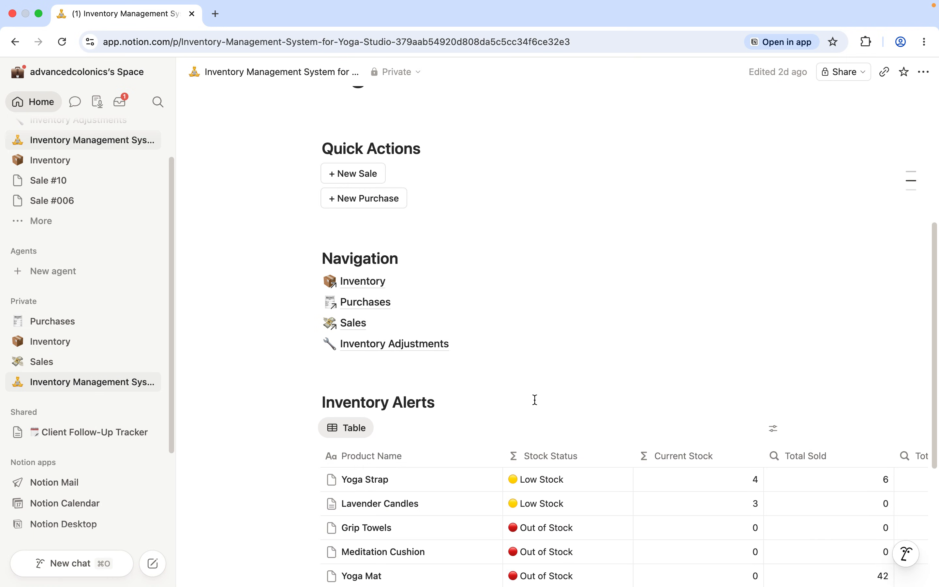
{"action": "left_click", "coordinate": [408, 351]}
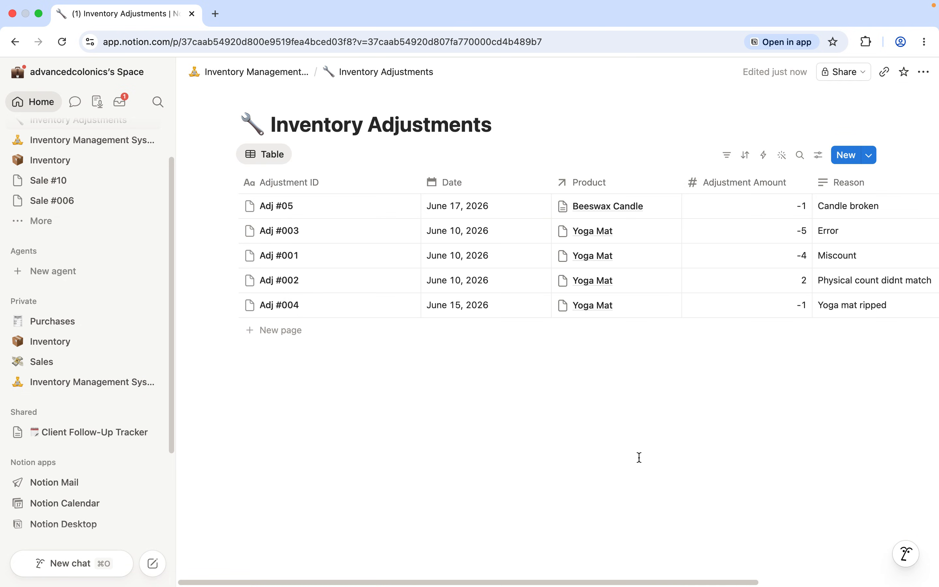
{"action": "left_click_drag", "start_coordinate": [549, 581], "coordinate": [565, 581]}
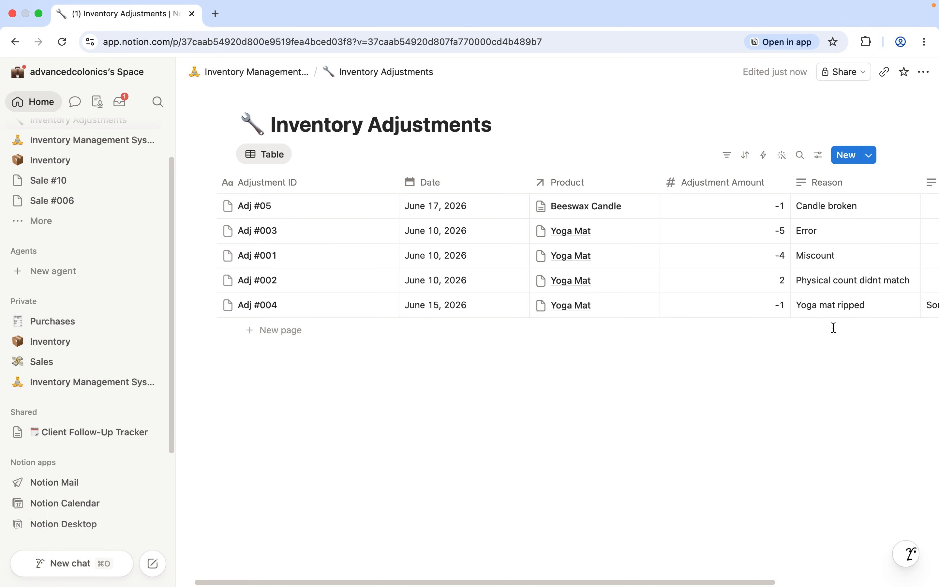
{"action": "left_click_drag", "start_coordinate": [651, 582], "coordinate": [698, 581]}
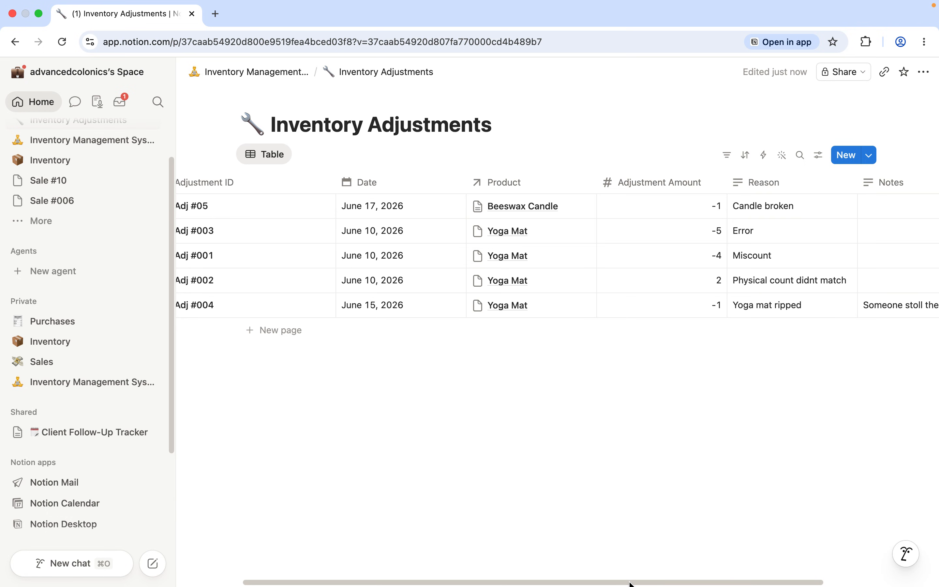
{"action": "scroll", "coordinate": [504, 580], "scroll_direction": "left", "scroll_amount": 5}
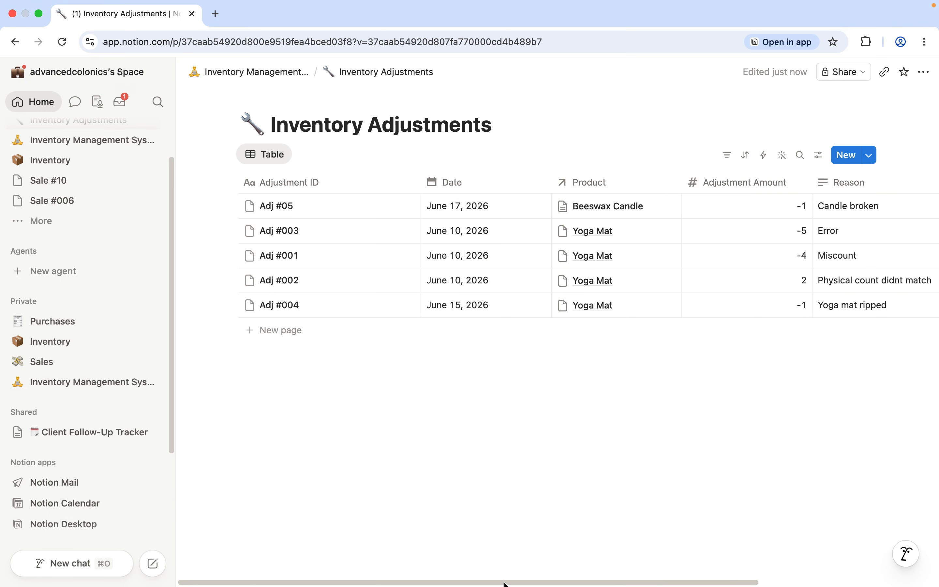
Return to the Inventory Management System dashboard and look over its Quick Actions and Navigation sections.
{"action": "left_click", "coordinate": [54, 383]}
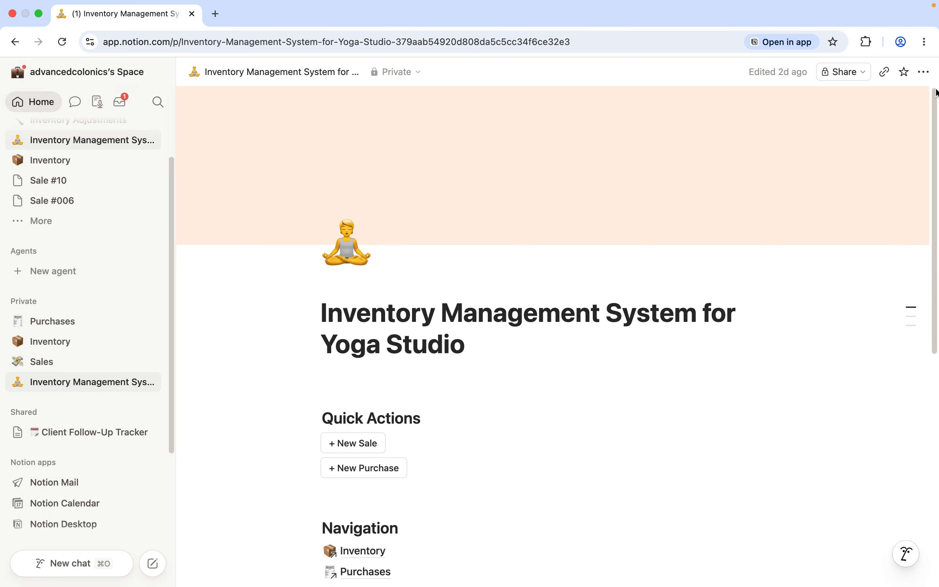
{"action": "left_click_drag", "start_coordinate": [933, 115], "coordinate": [932, 148]}
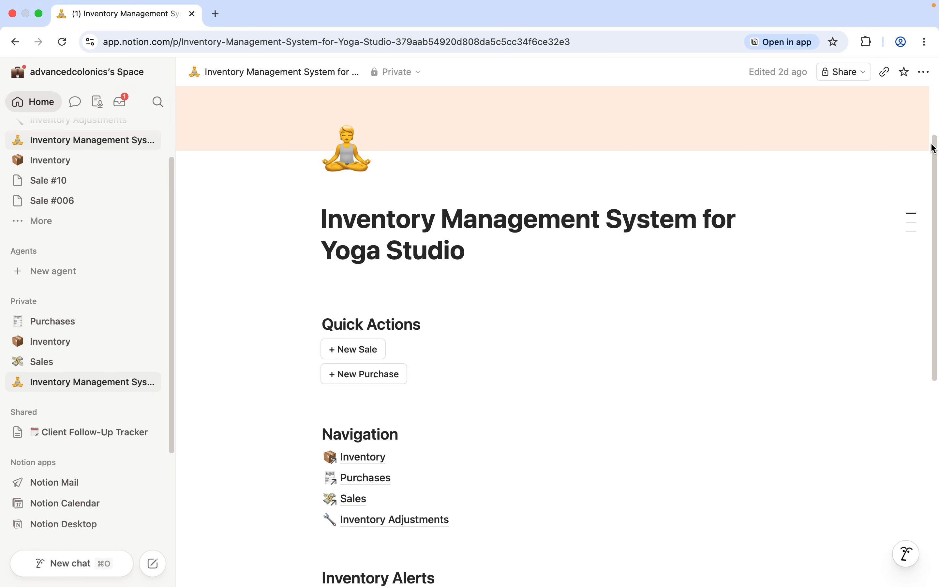
{"action": "left_click_drag", "start_coordinate": [933, 144], "coordinate": [898, 84]}
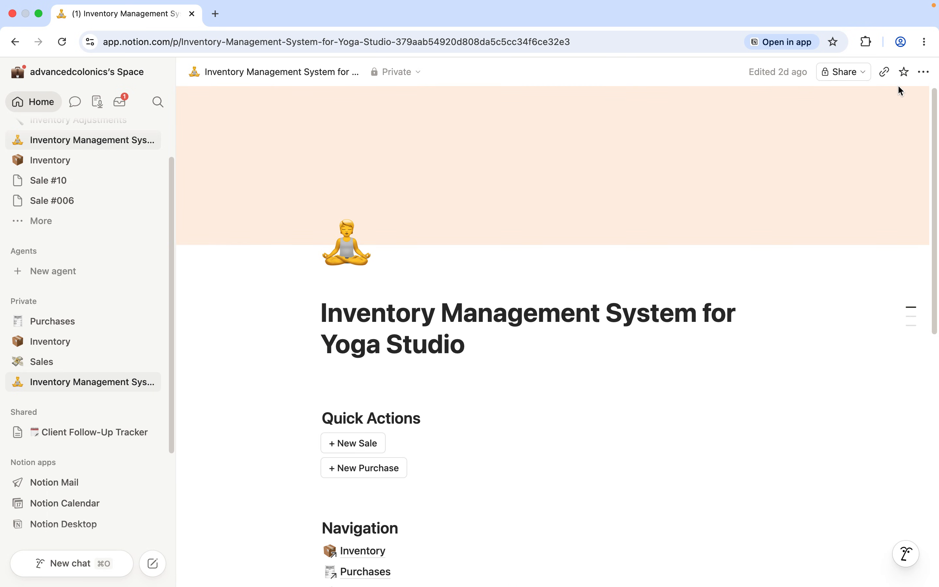